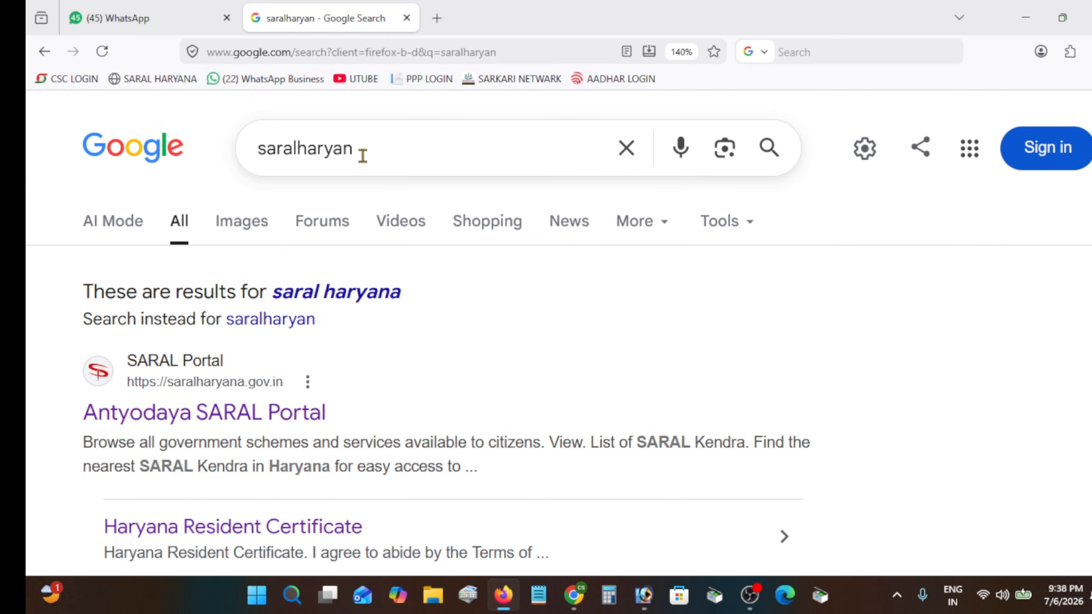
Clear the search query and open the Antyodaya SARAL Portal from the Google results.
left_click_drag(363, 154, 225, 169)
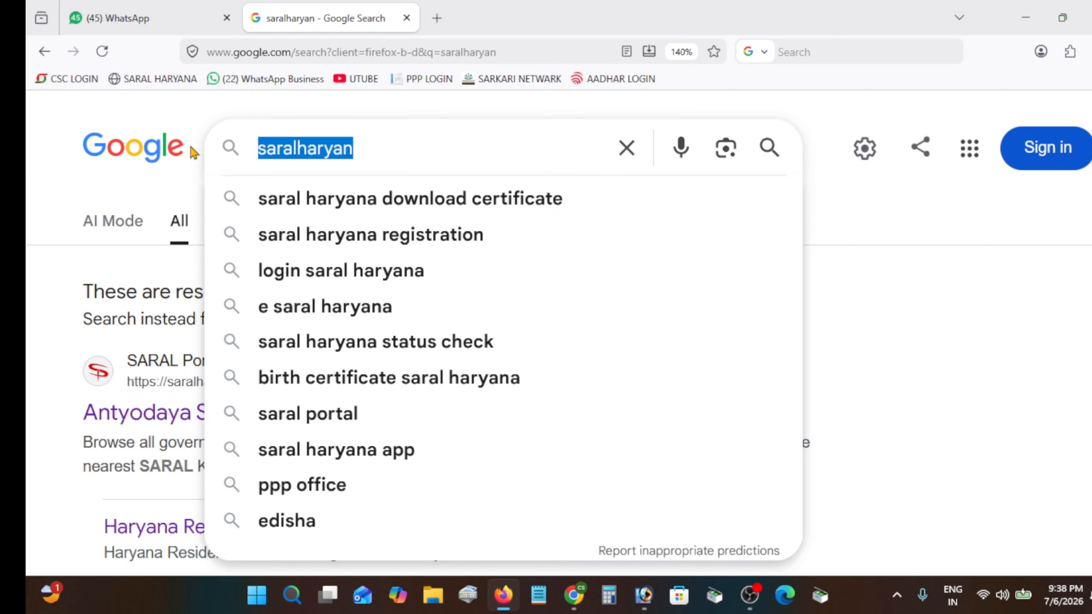
left_click(188, 128)
left_click(626, 148)
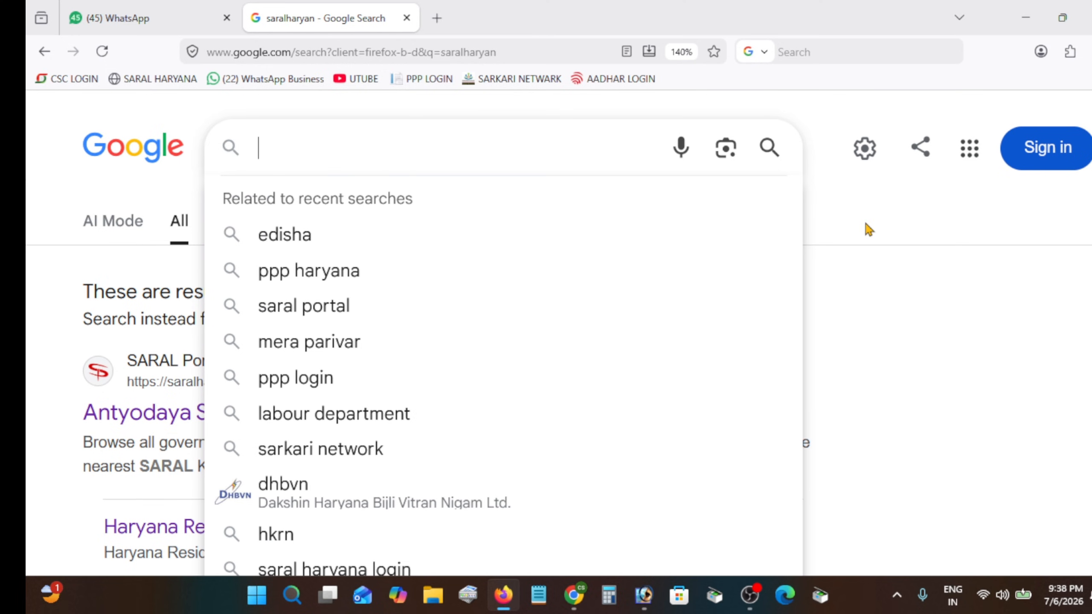
left_click(590, 298)
scroll(284, 366, "down", 3)
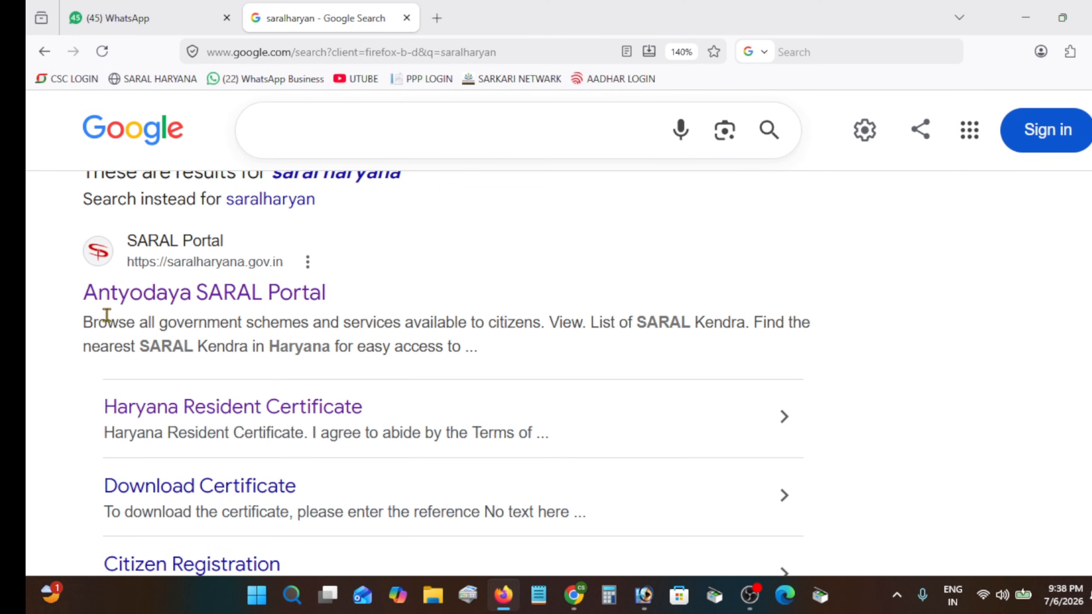
left_click(208, 306)
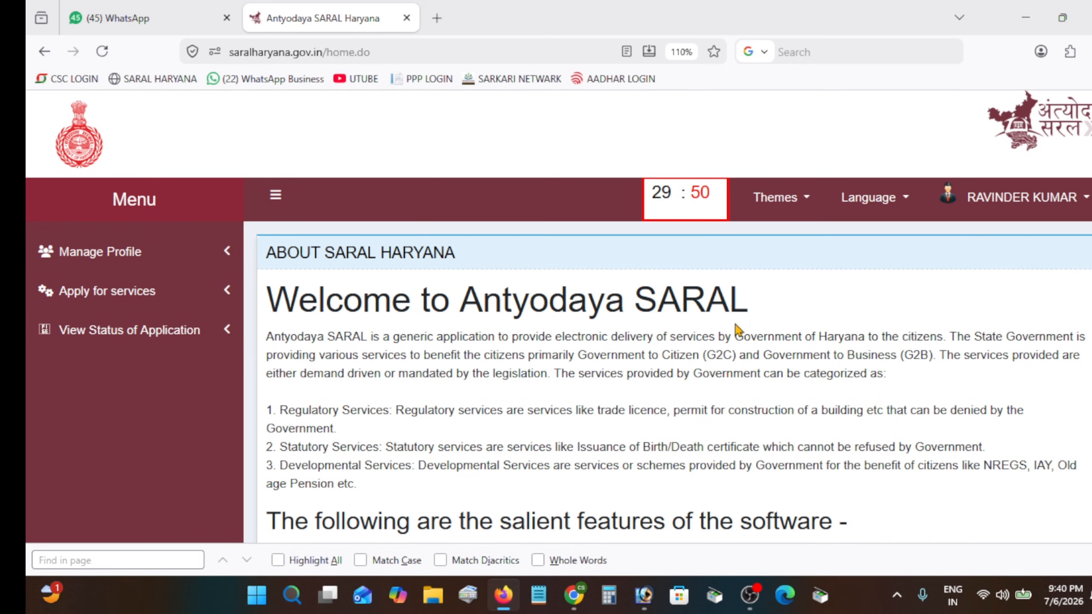
Open the list of all available services to apply for and collapse the side menu.
left_click(166, 295)
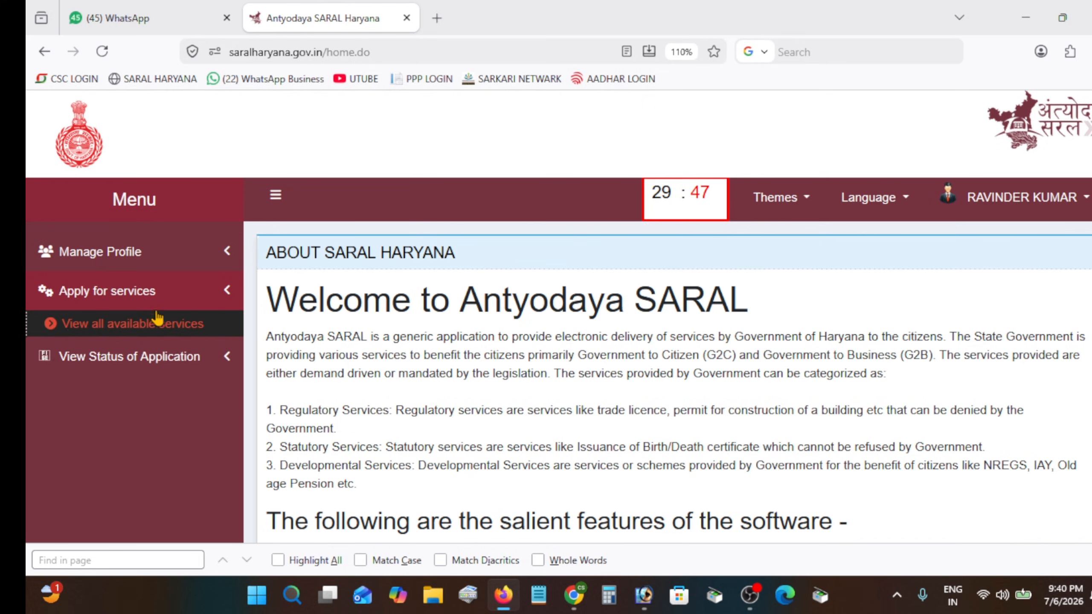
left_click(153, 325)
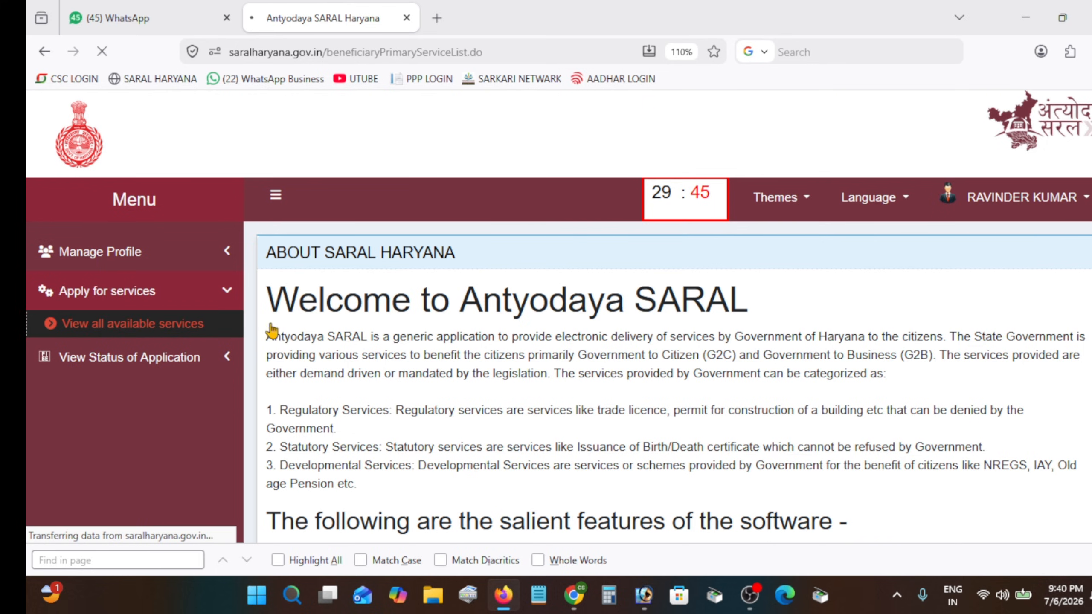
left_click(276, 197)
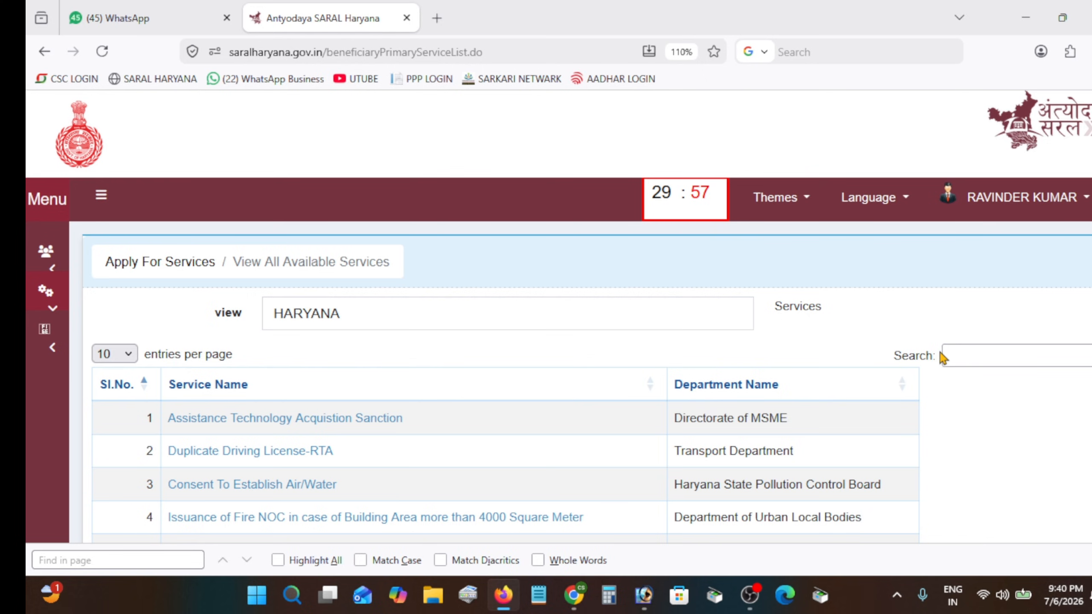
Filter the service list by CHILD and go to page 3 of the results.
left_click(985, 355)
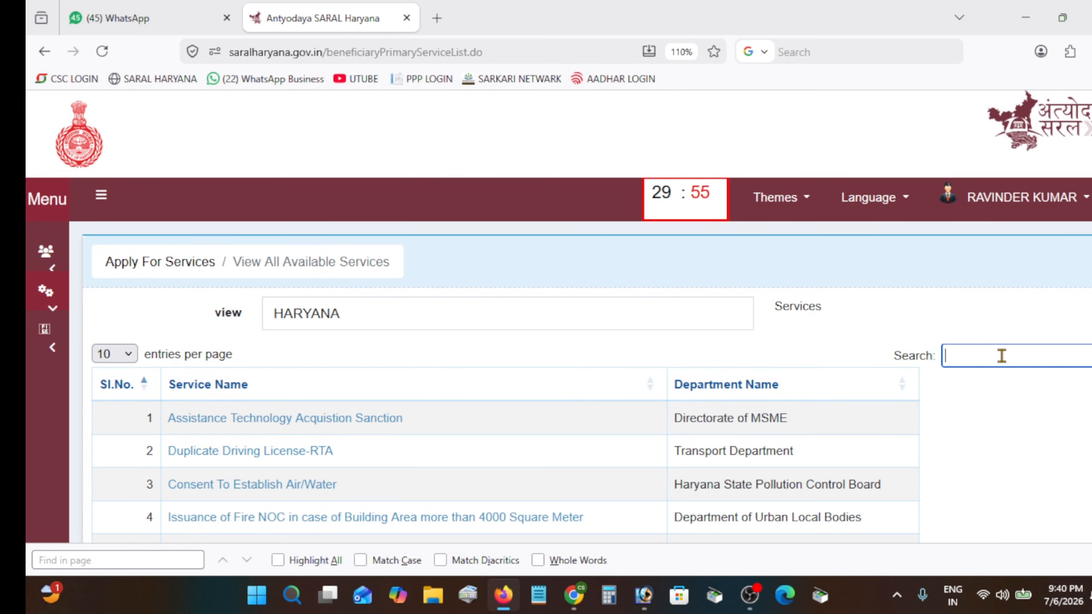
type("CHILD")
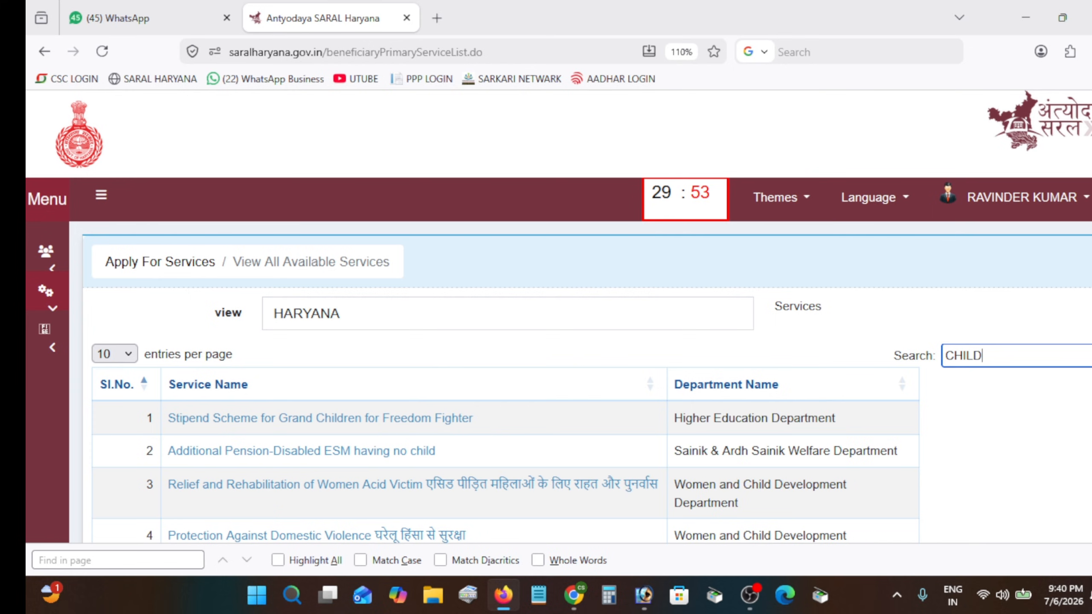
scroll(575, 361, "down", 5)
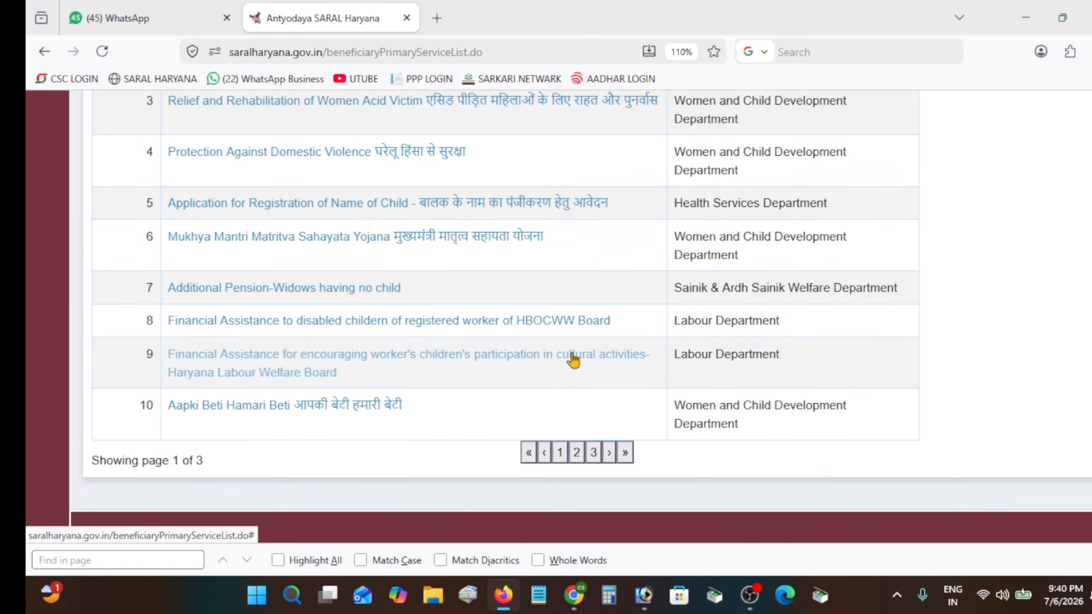
left_click(594, 452)
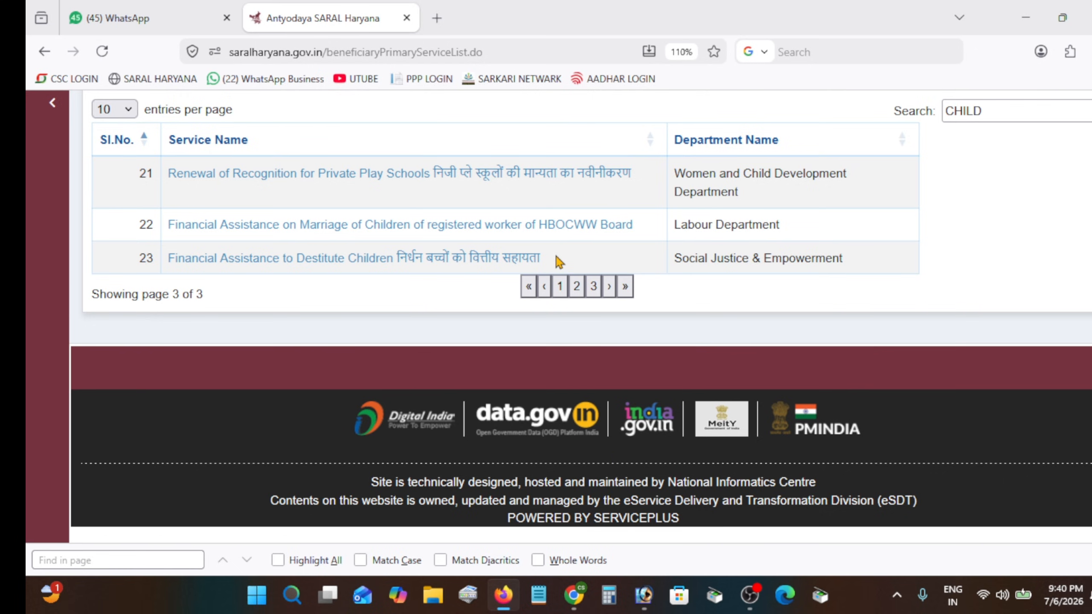
Open the Financial Assistance to Destitute Children service and download its PreverficationDocumentFADC form, bringing the PDF into view.
left_click_drag(559, 261, 116, 273)
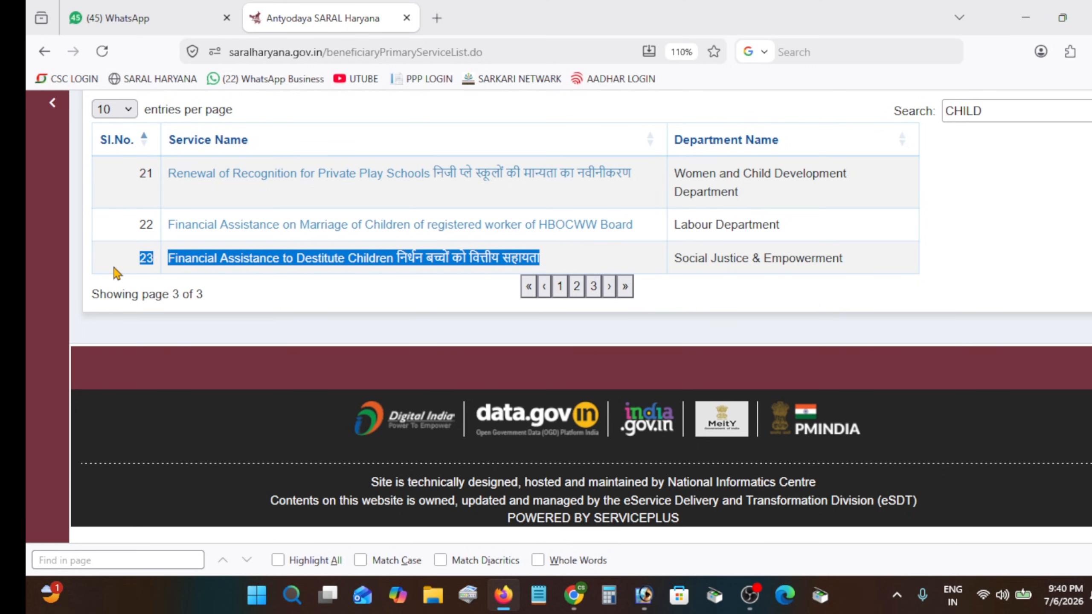
left_click(322, 290)
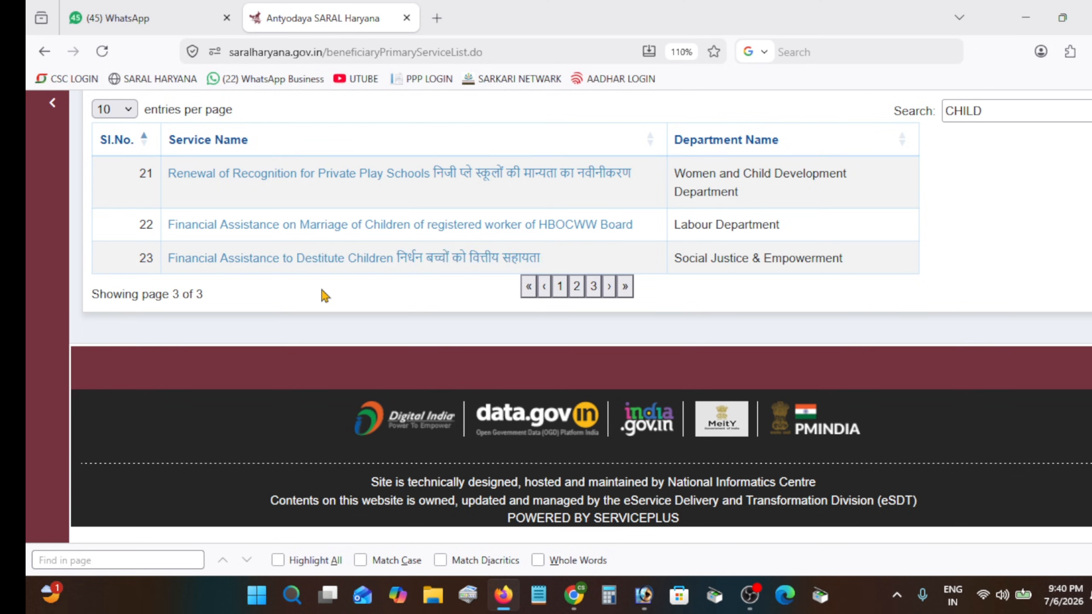
left_click(311, 266)
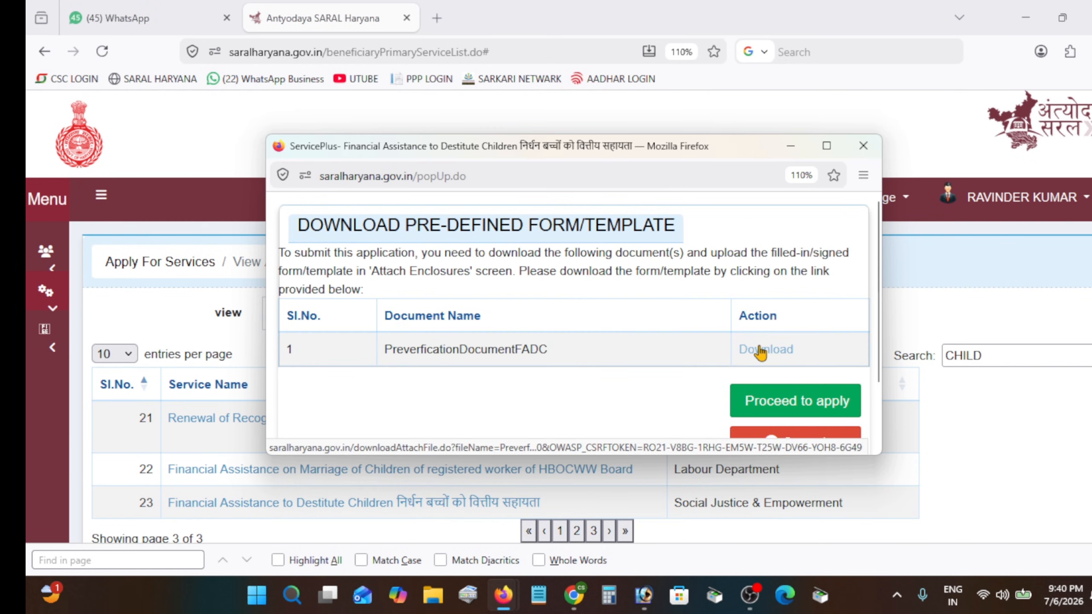
left_click(759, 350)
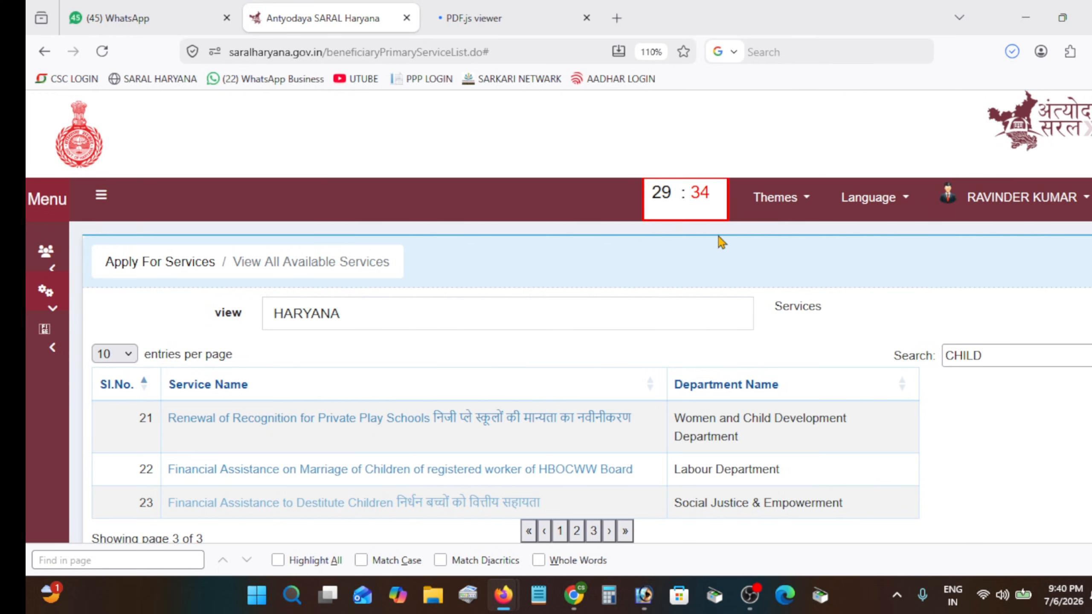
left_click(503, 19)
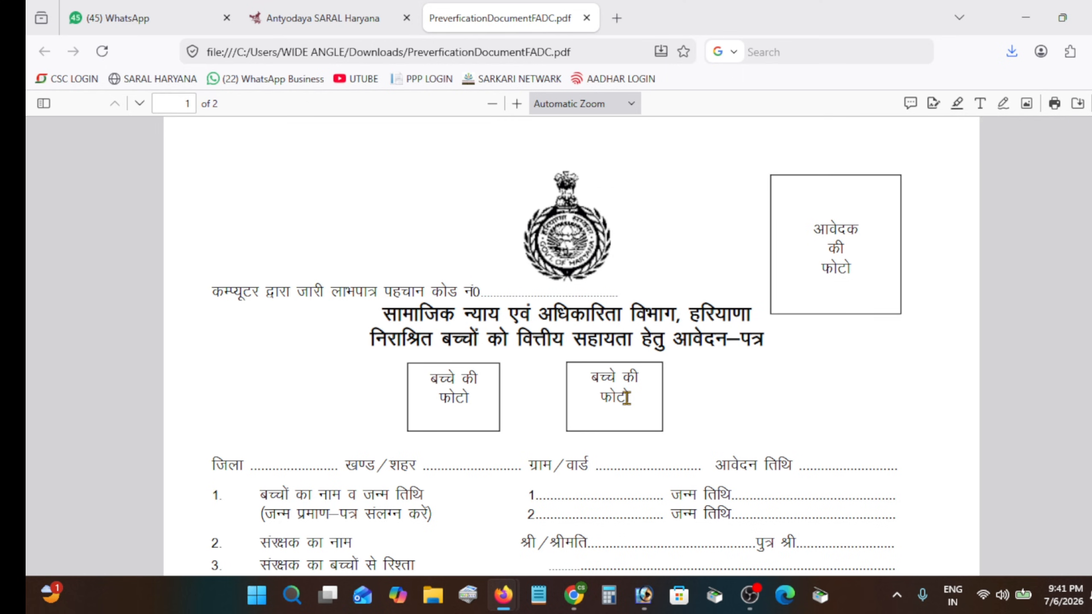
Examine the form's district, town, village and application date fields, and the children's name and birth date lines.
scroll(626, 397, "down", 4)
left_click_drag(261, 302, 321, 304)
left_click(441, 300)
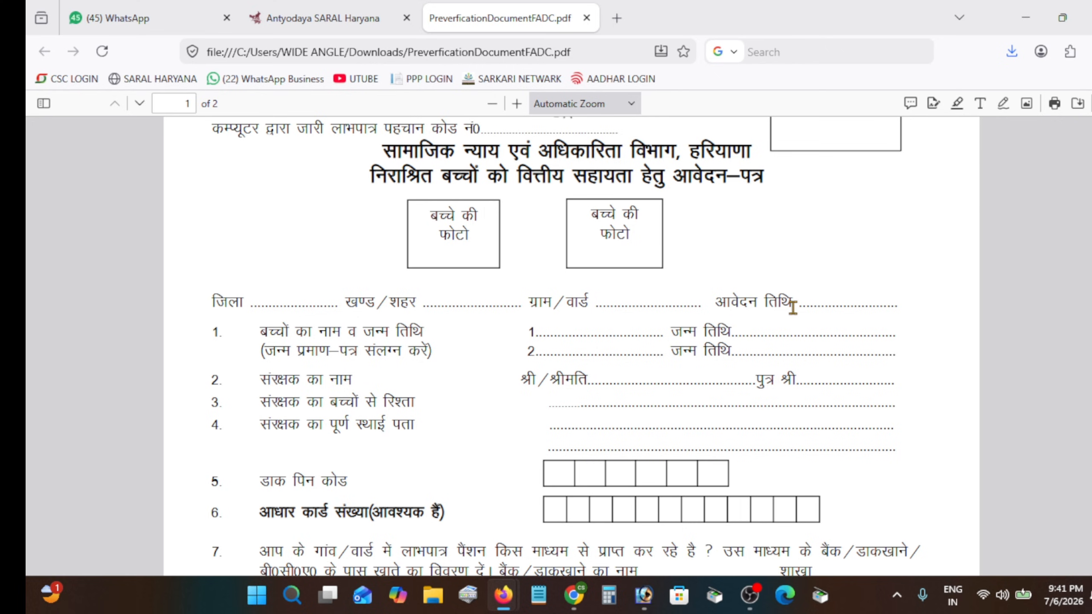
scroll(793, 307, "down", 2)
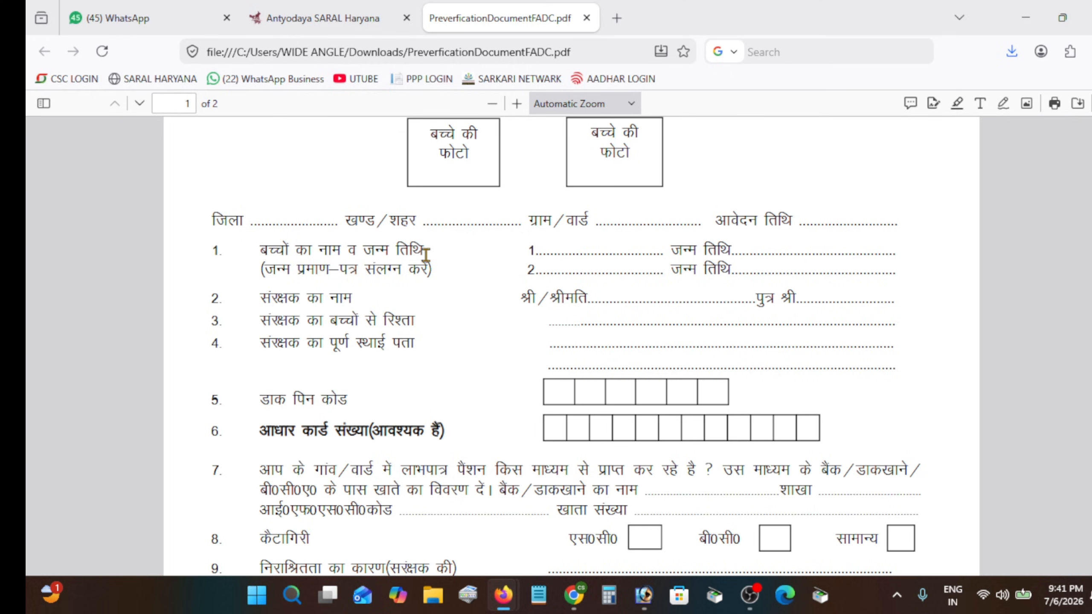
left_click_drag(560, 251, 604, 251)
left_click(770, 251)
left_click_drag(770, 251, 854, 252)
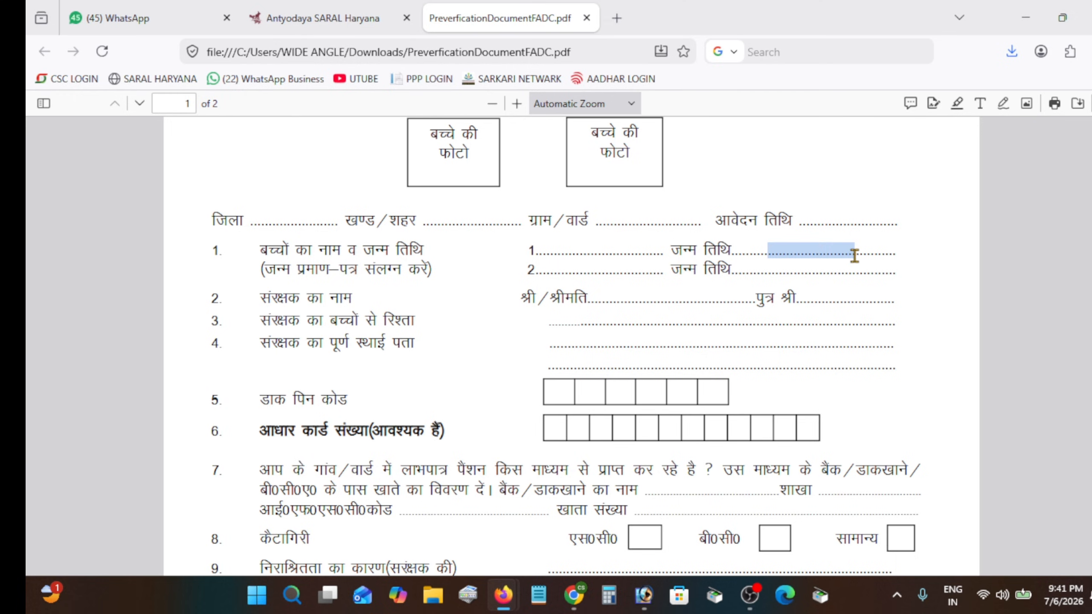
left_click(600, 269)
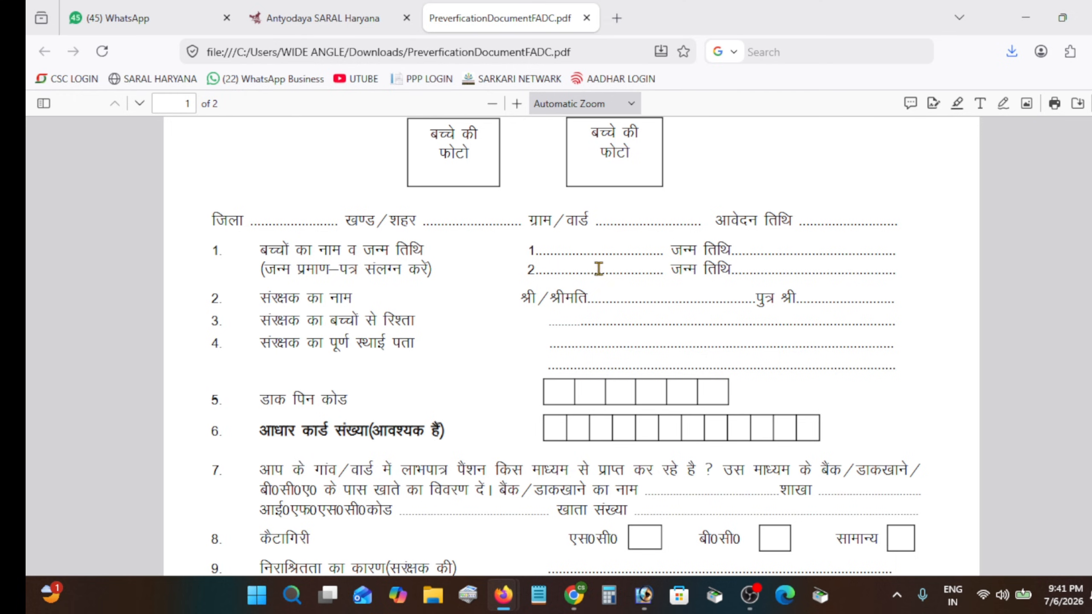
Review the guardian's name, relationship and address fields, plus the postal code, Aadhaar number, bank account and category entries.
scroll(570, 275, "down", 2)
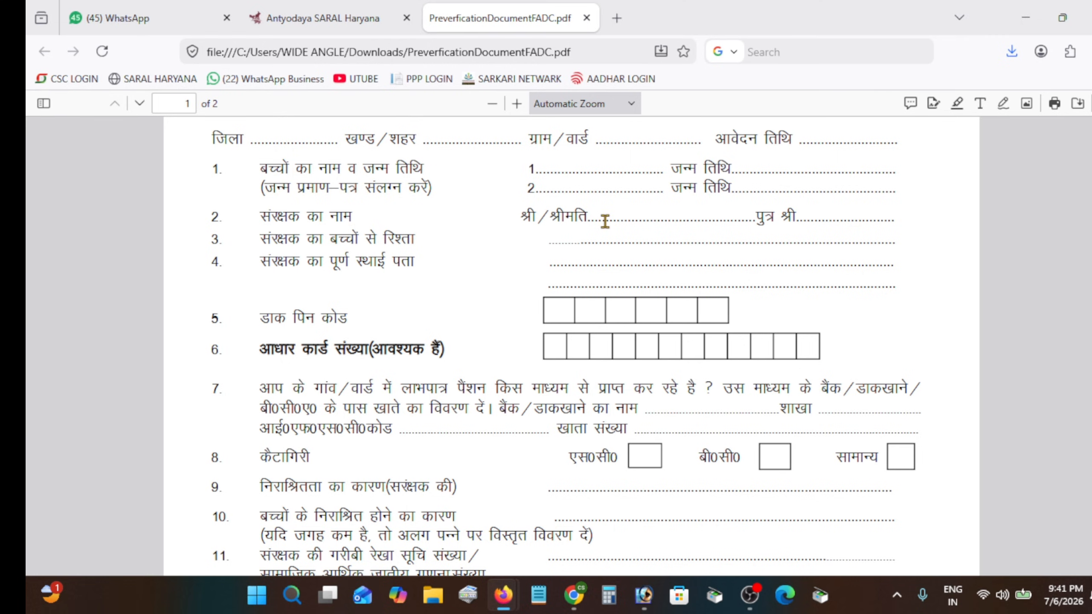
left_click_drag(607, 218, 691, 221)
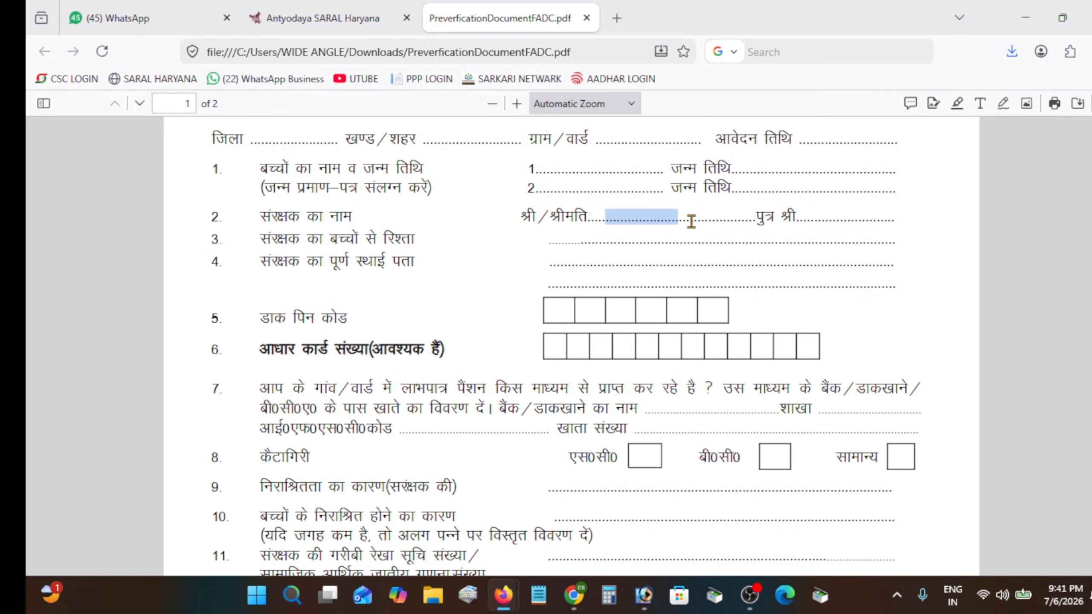
left_click(759, 219)
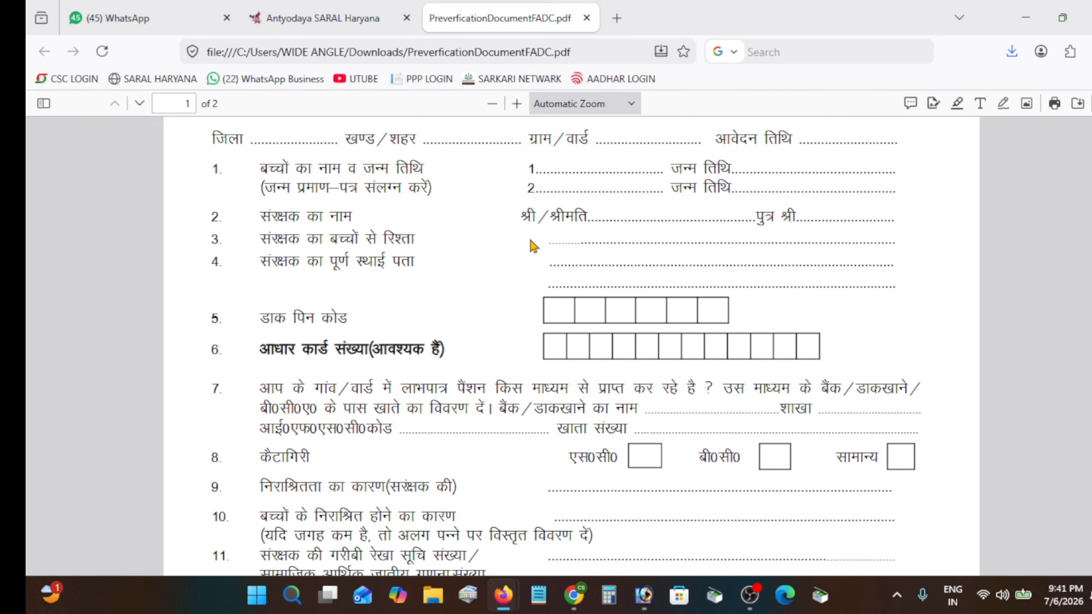
left_click_drag(556, 243, 651, 244)
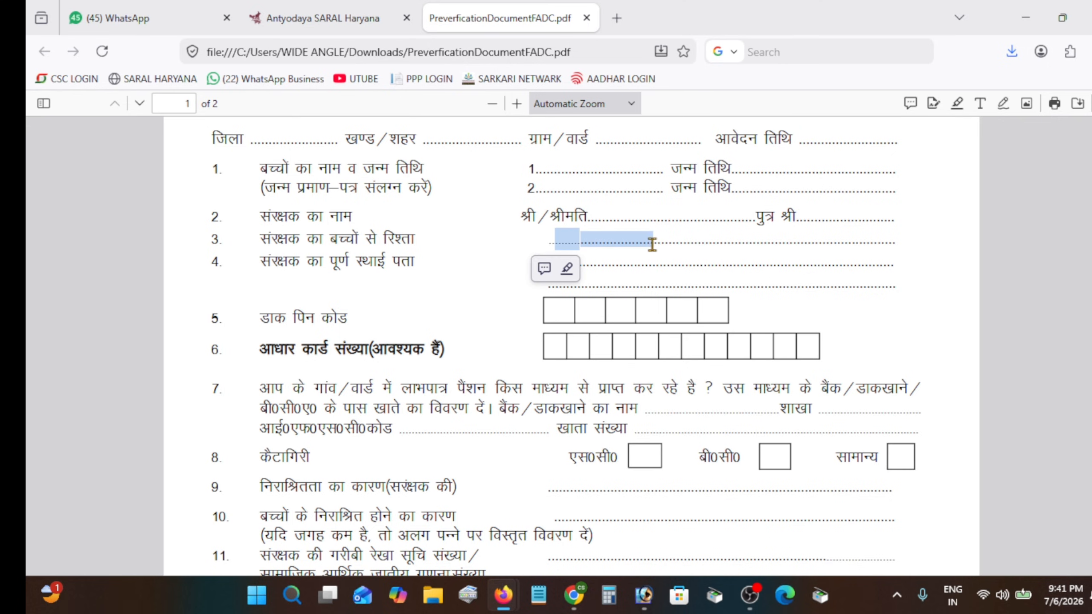
left_click(418, 254)
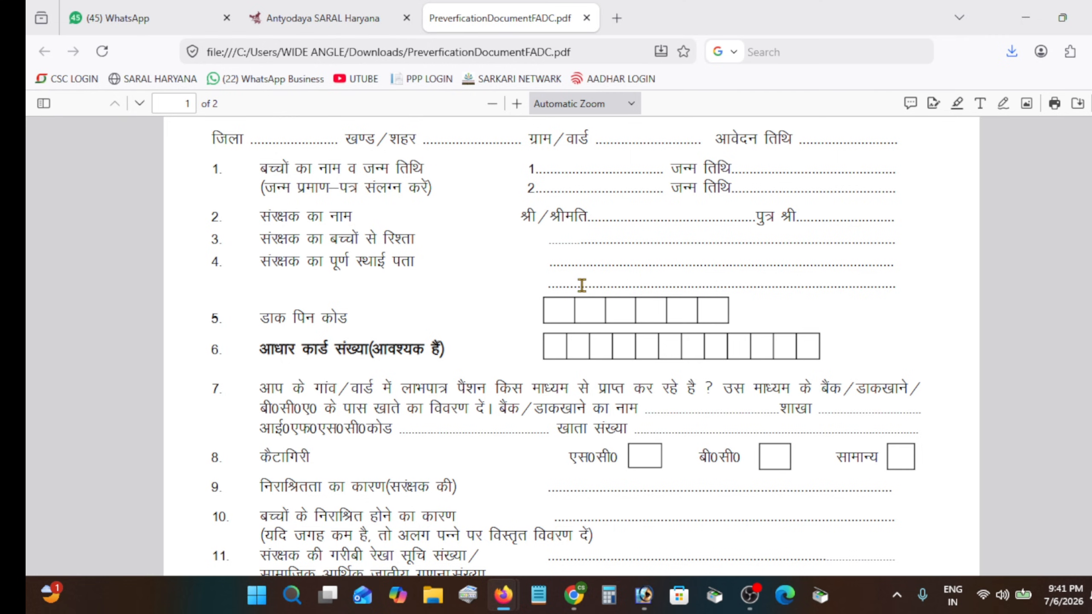
scroll(516, 296, "down", 3)
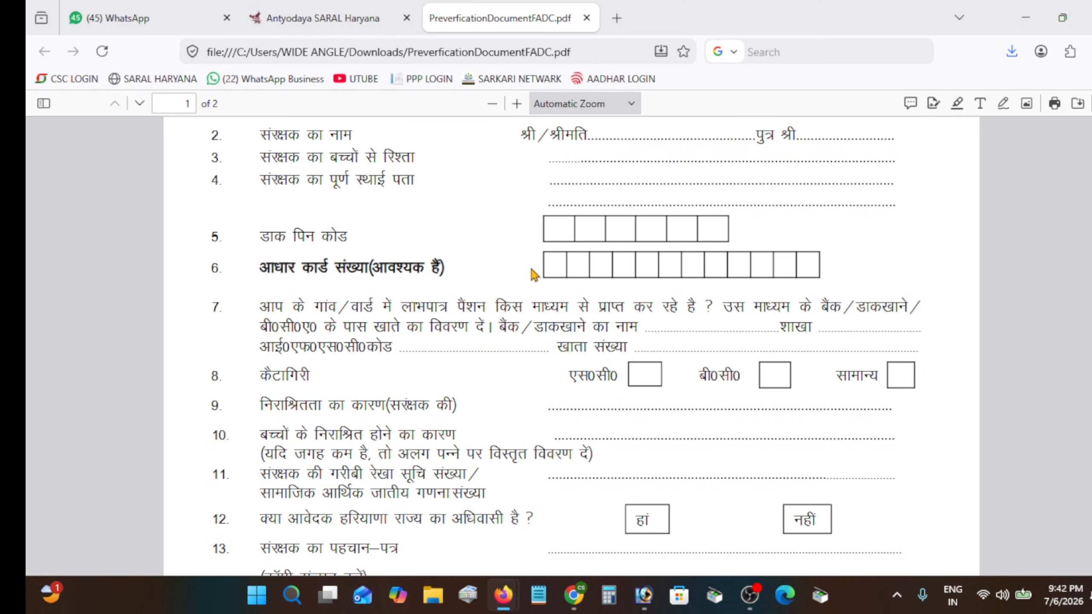
scroll(518, 287, "down", 3)
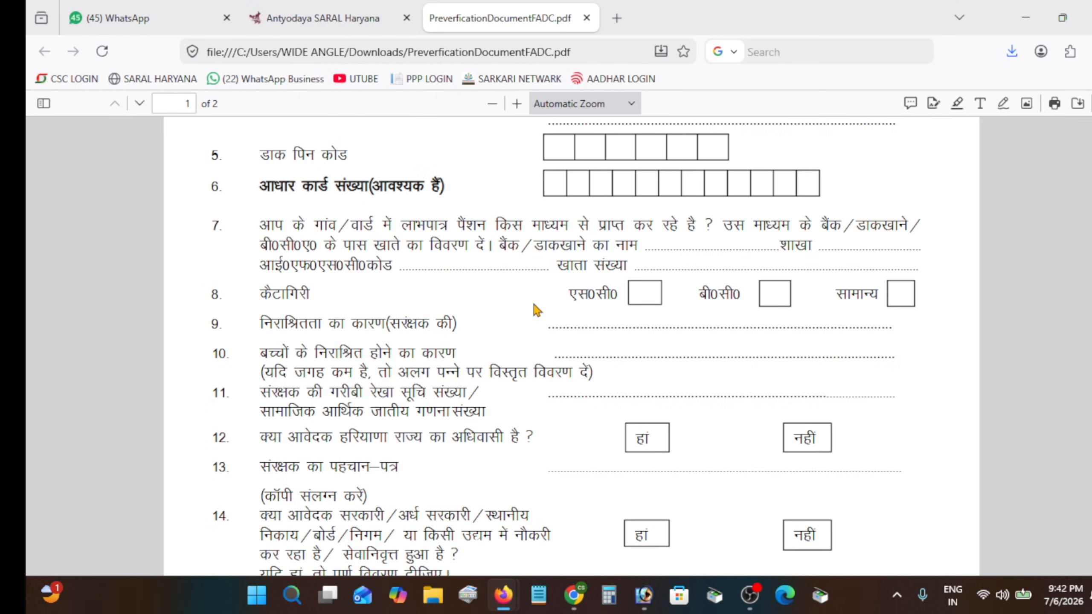
scroll(620, 307, "down", 6)
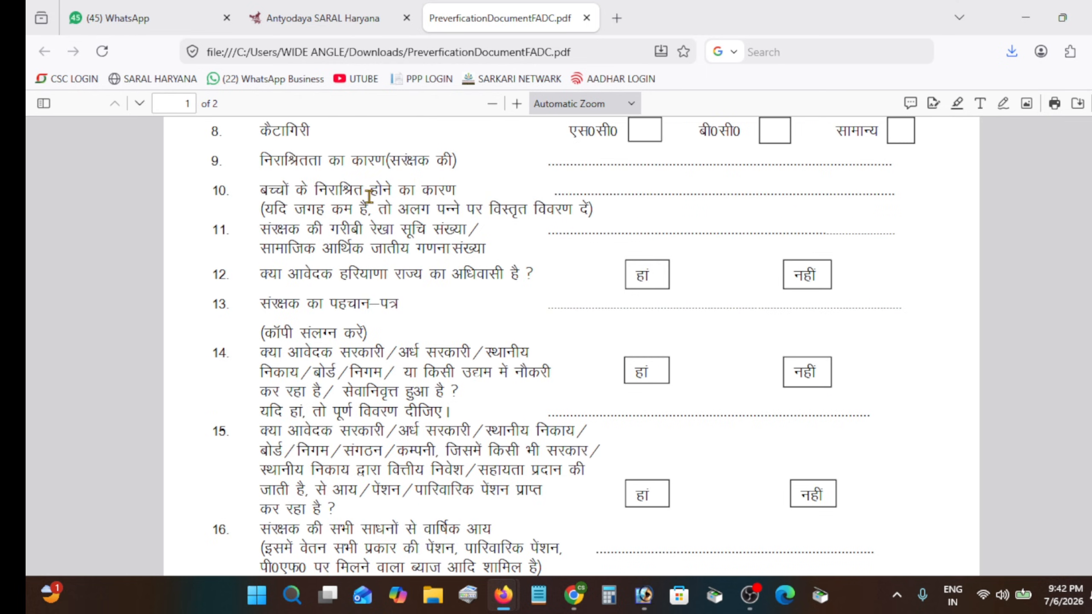
Review items 9 to 17 of the form, covering destitution reasons, poverty list number, residency, identity proof, employment, income and mobile number.
scroll(378, 191, "up", 3)
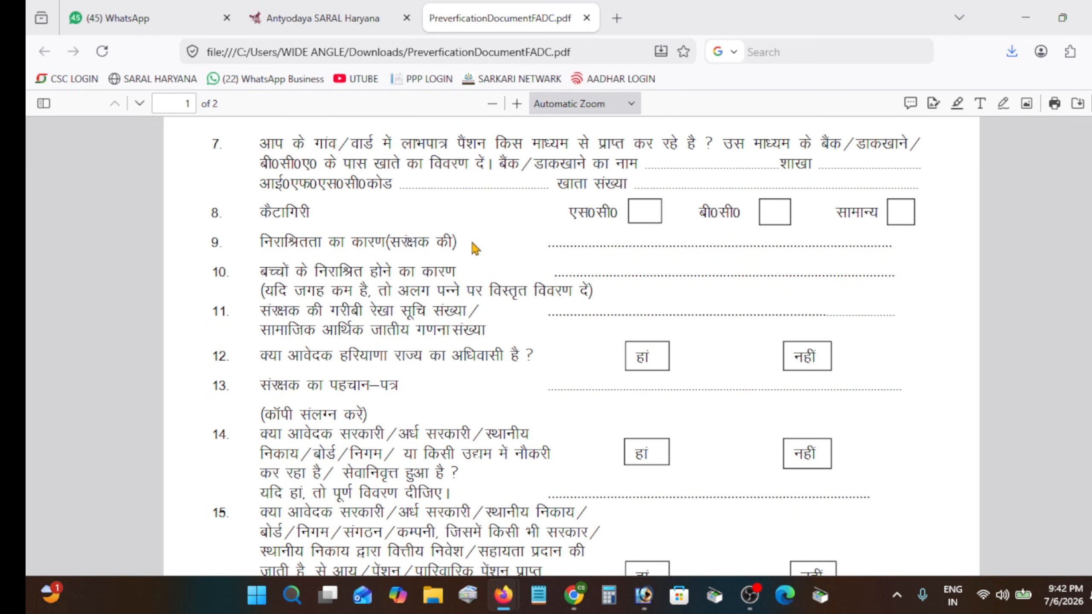
left_click_drag(394, 242, 455, 244)
left_click(458, 248)
left_click_drag(558, 272, 646, 273)
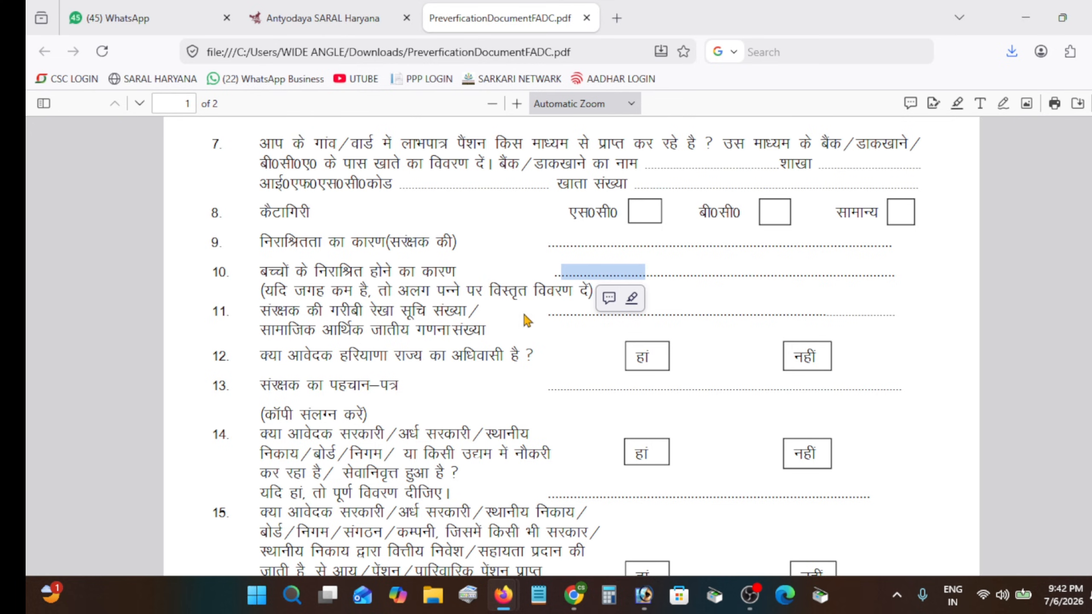
left_click(292, 311)
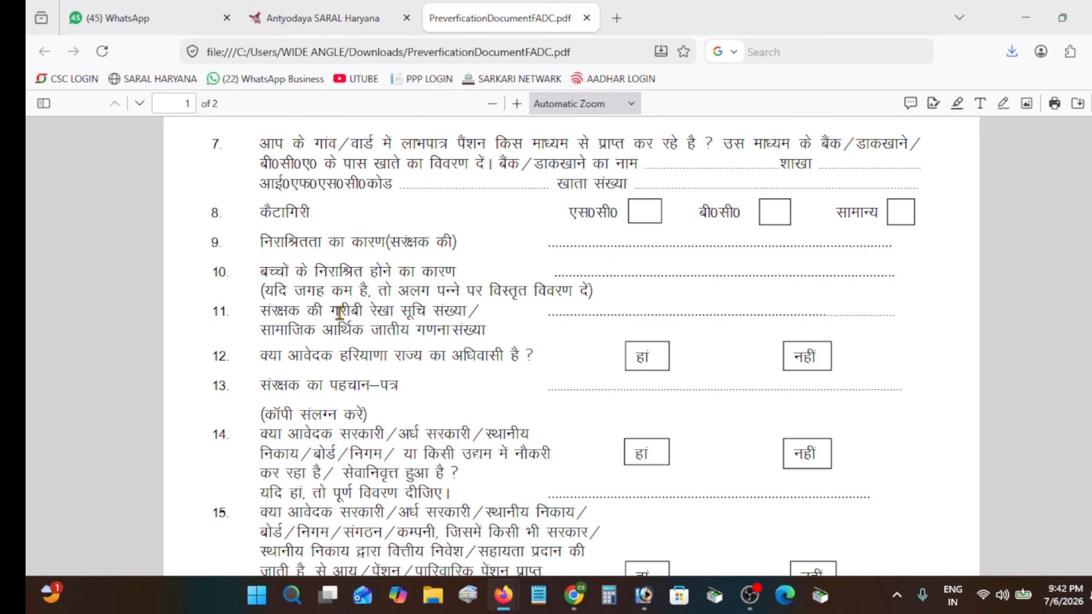
left_click_drag(563, 311, 690, 317)
scroll(636, 344, "down", 3)
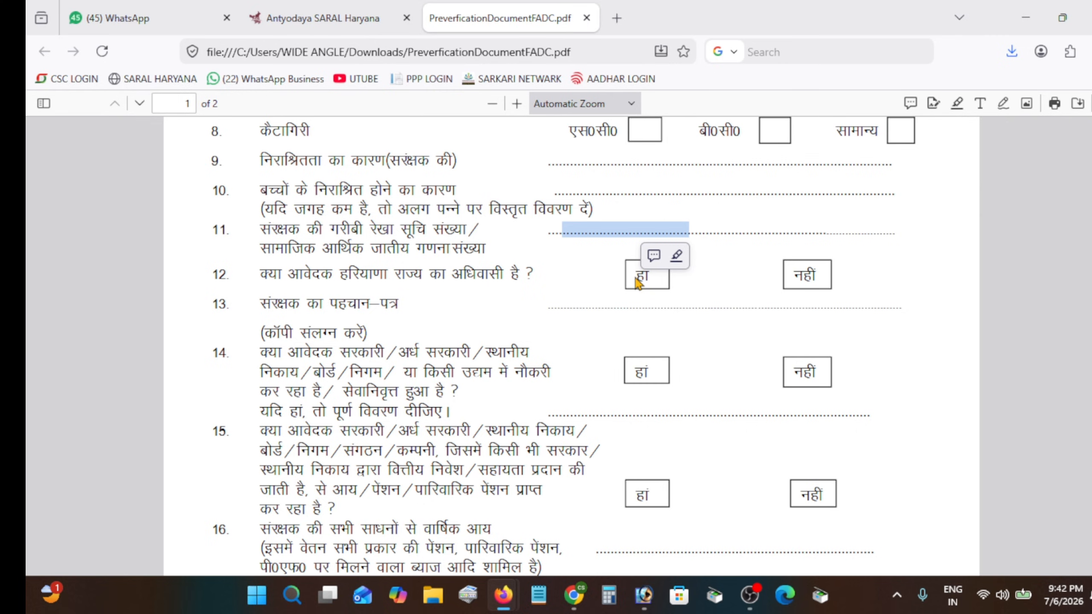
left_click(605, 228)
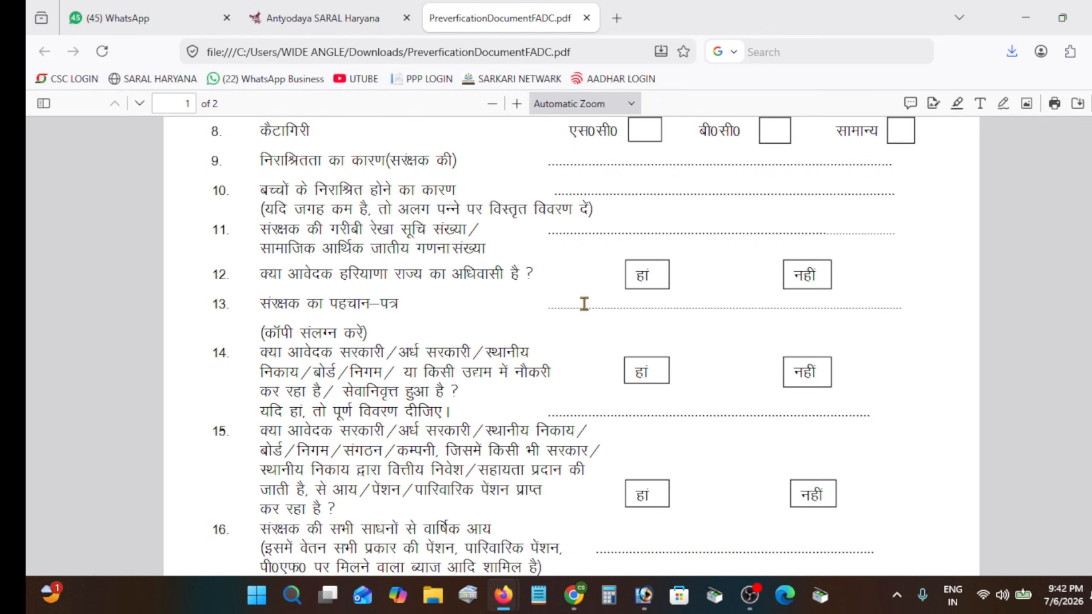
scroll(473, 301, "down", 2)
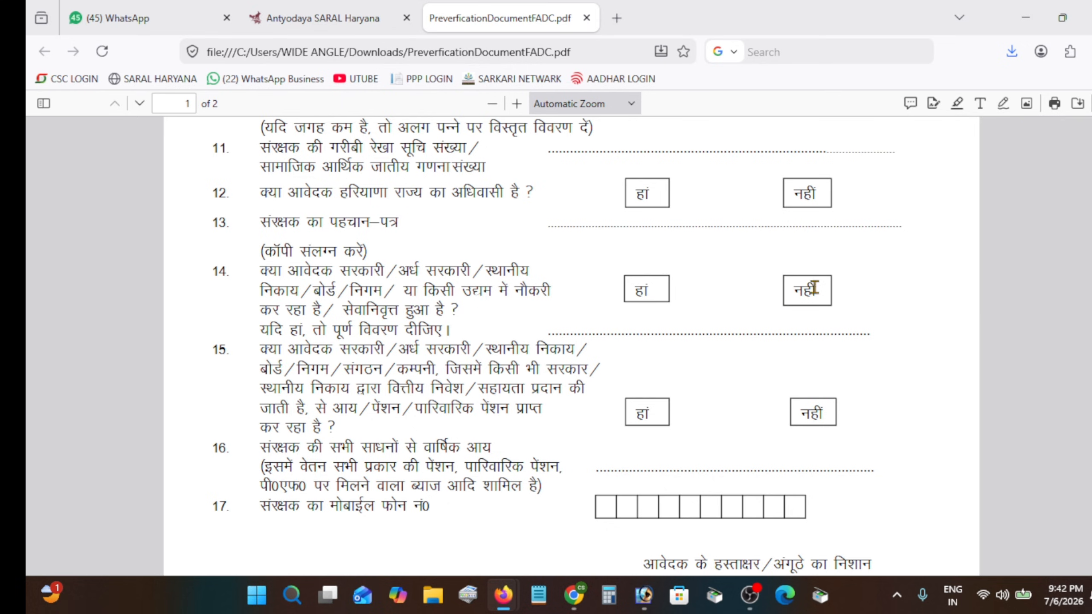
scroll(761, 336, "down", 2)
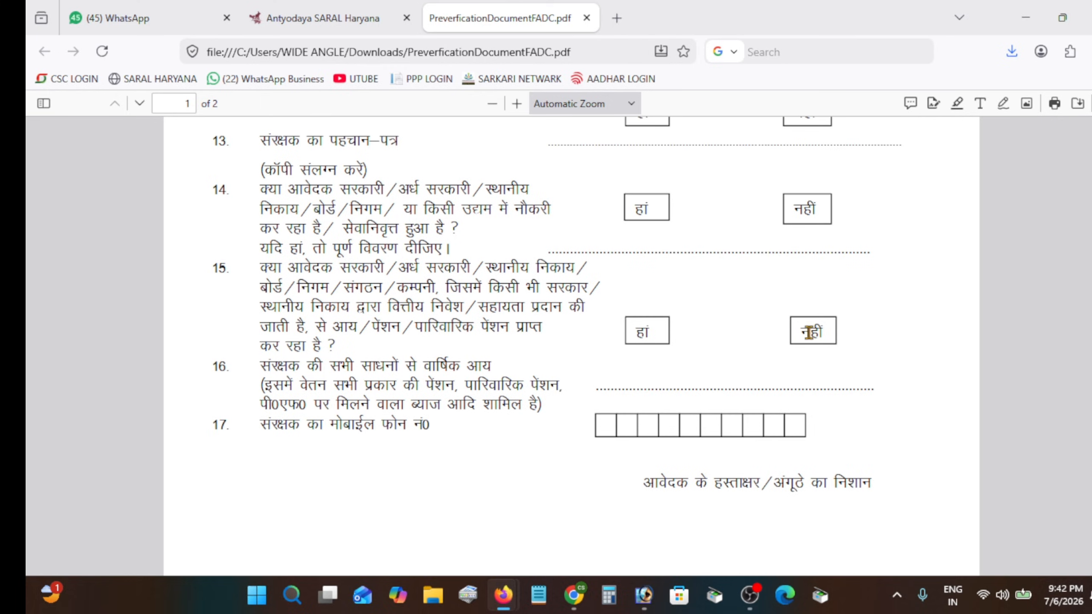
Review the signature line ending the form's first page and the oath's name, parent or spouse, and residence lines on page 2.
scroll(772, 355, "down", 2)
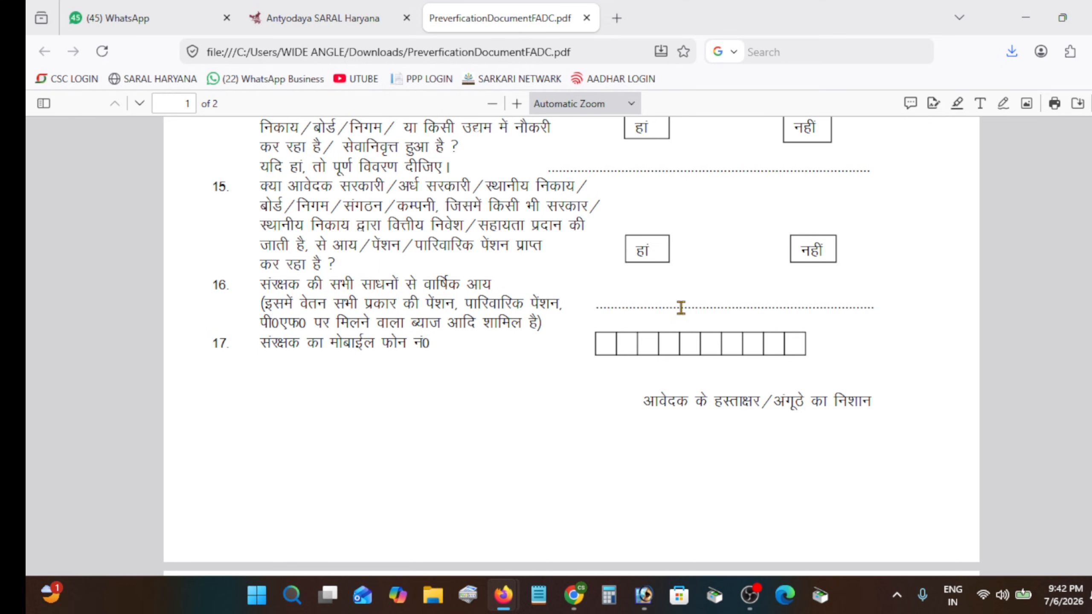
scroll(681, 308, "down", 2)
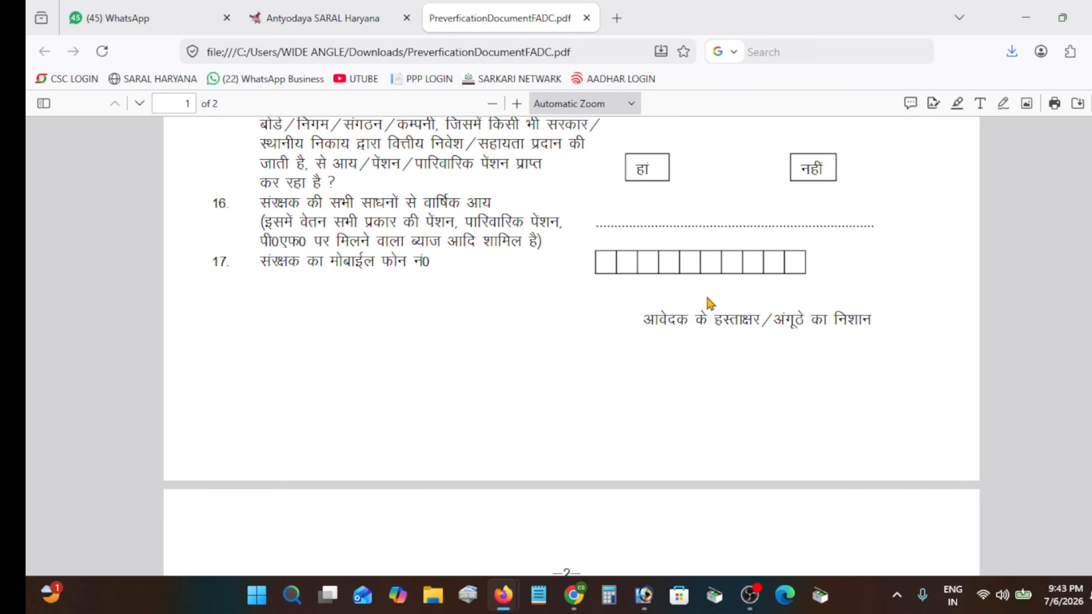
scroll(696, 301, "down", 8)
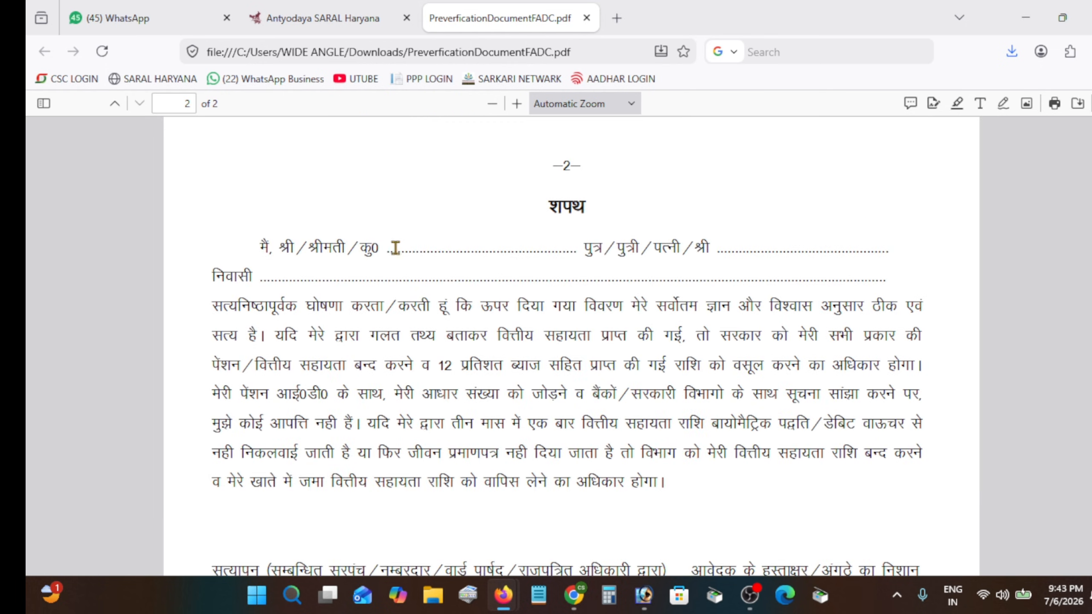
left_click_drag(395, 248, 571, 254)
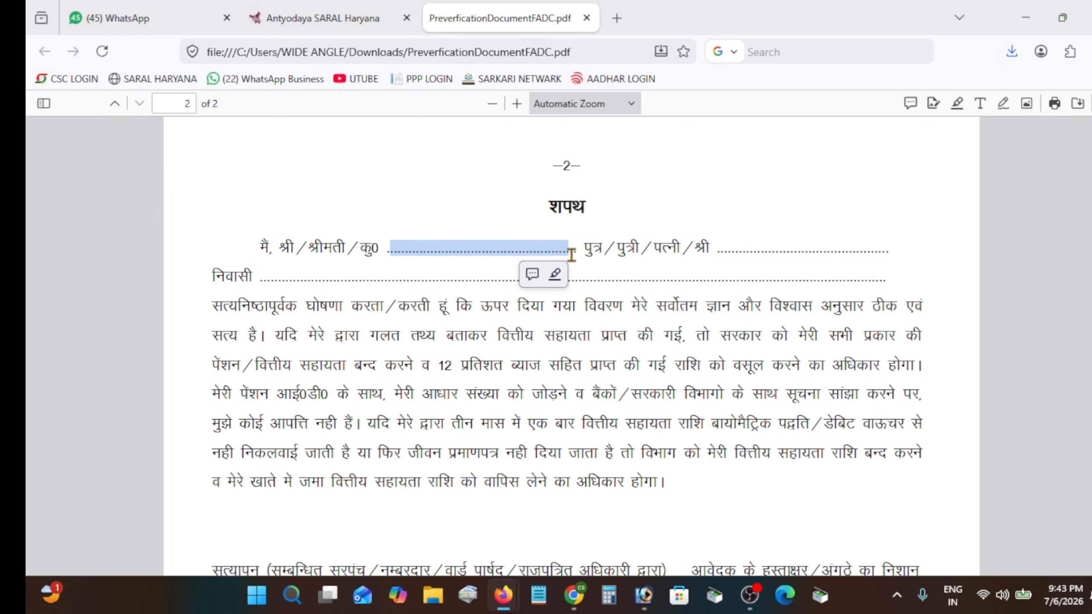
left_click_drag(749, 251, 906, 264)
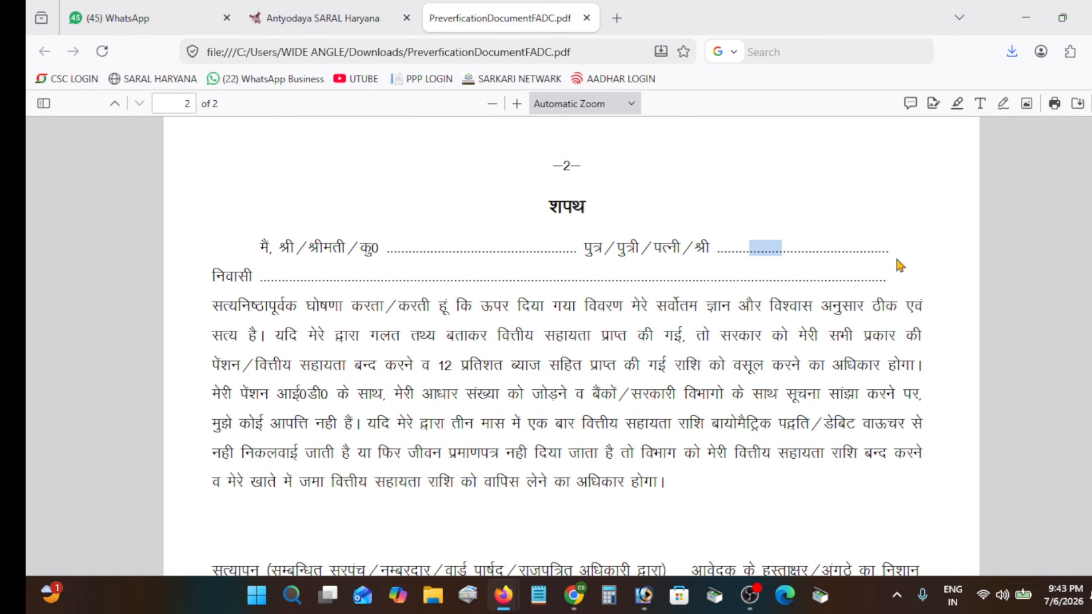
left_click(289, 271)
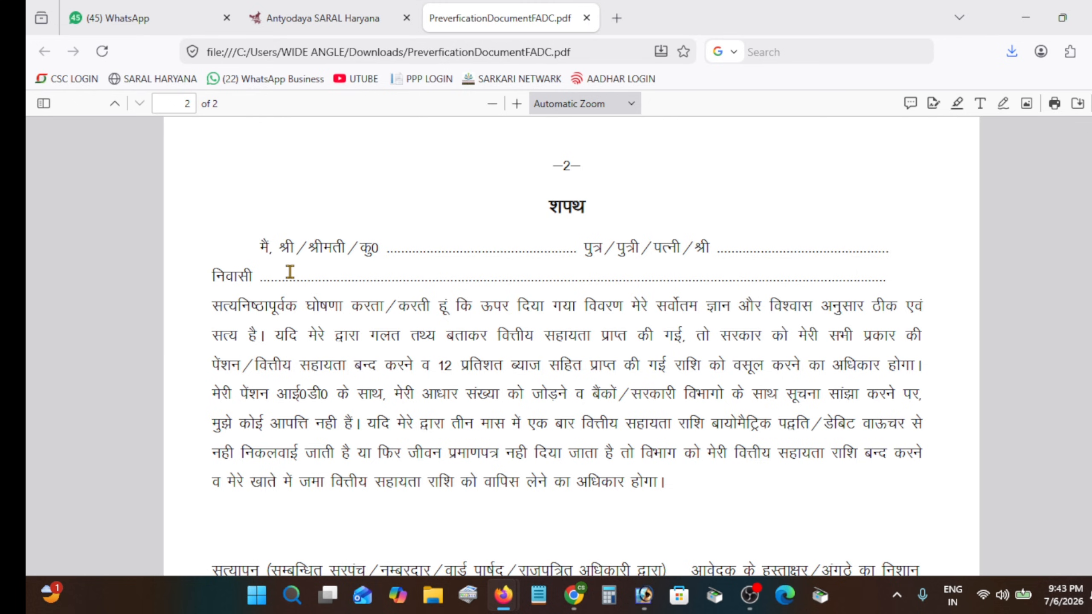
Review the sarpanch or official verification lines, the receiving officer's signature section, and the District Social Welfare Officer's approval section.
scroll(290, 275, "down", 6)
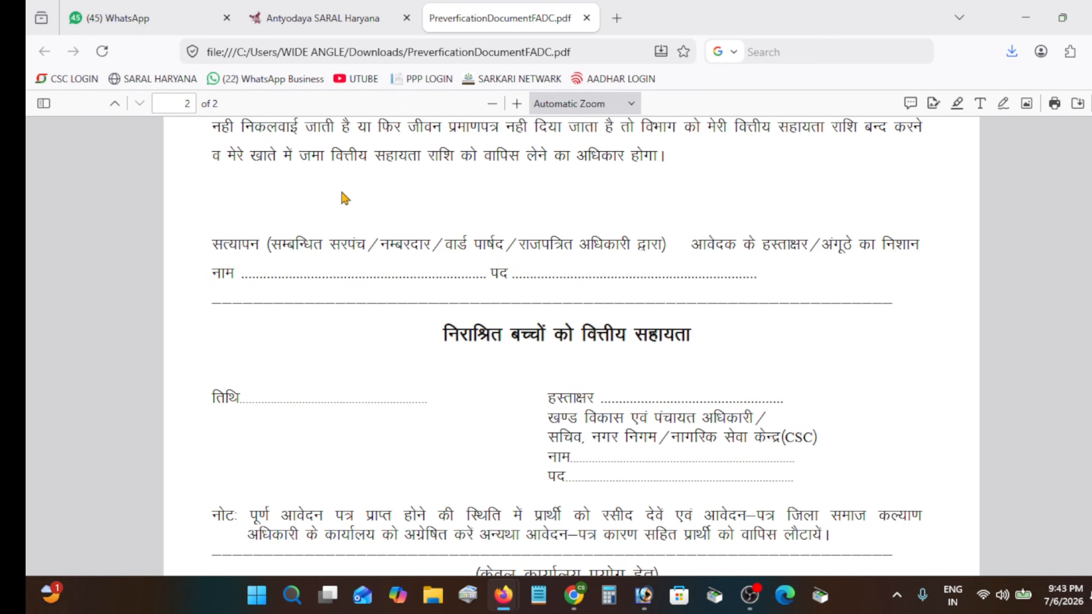
scroll(345, 199, "up", 3)
scroll(354, 357, "down", 2)
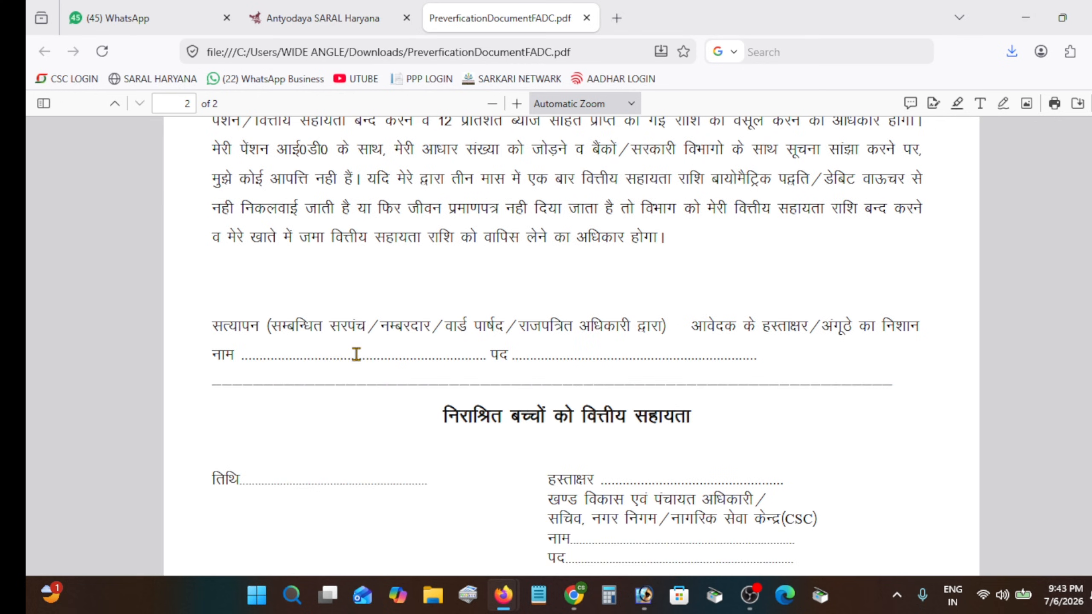
left_click_drag(244, 356, 402, 358)
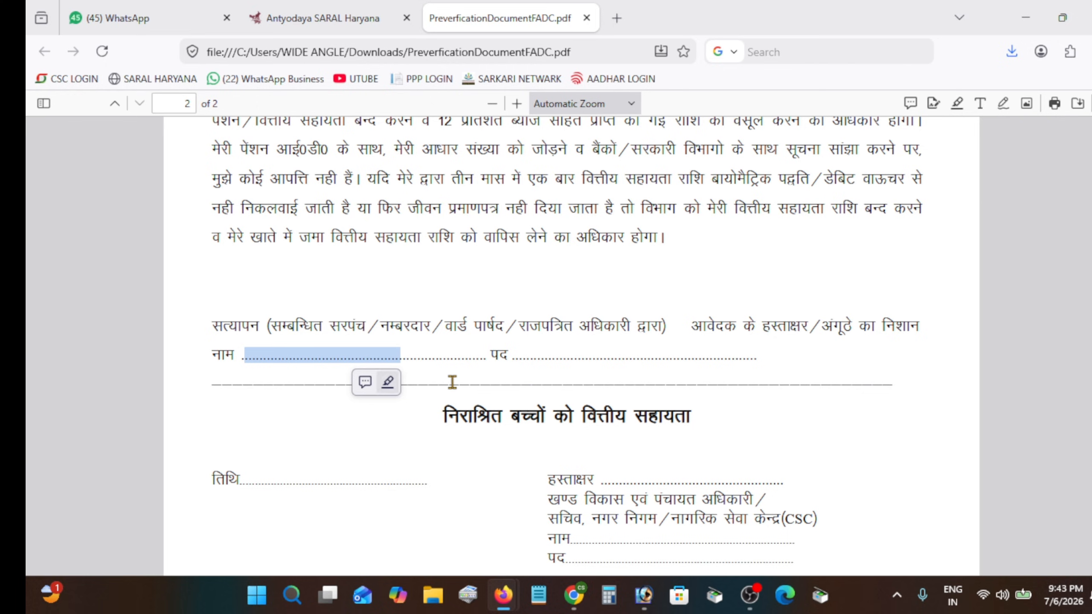
left_click_drag(543, 357, 679, 357)
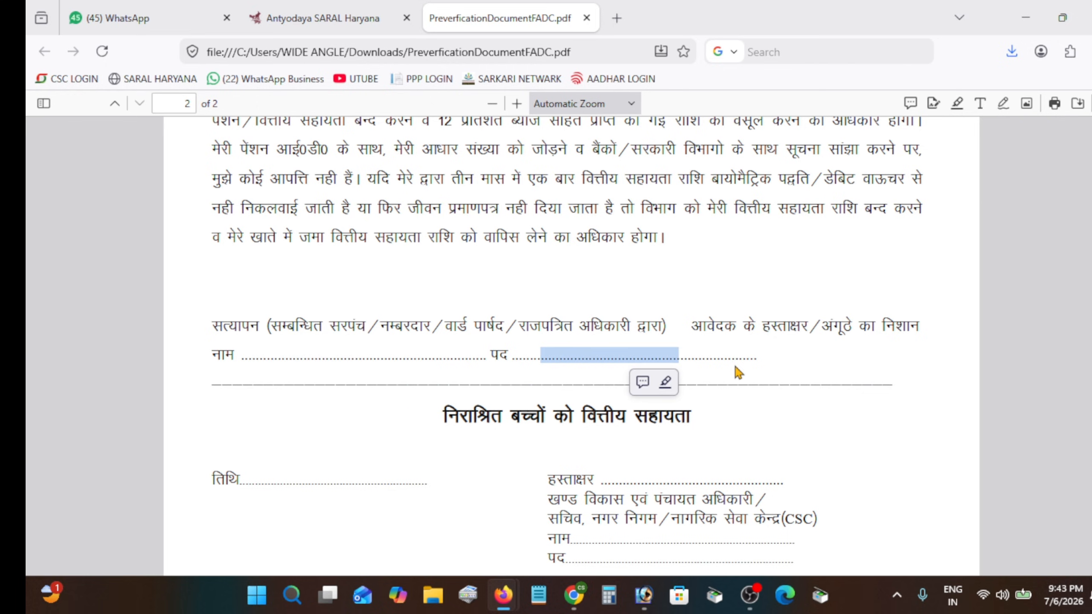
left_click(709, 357)
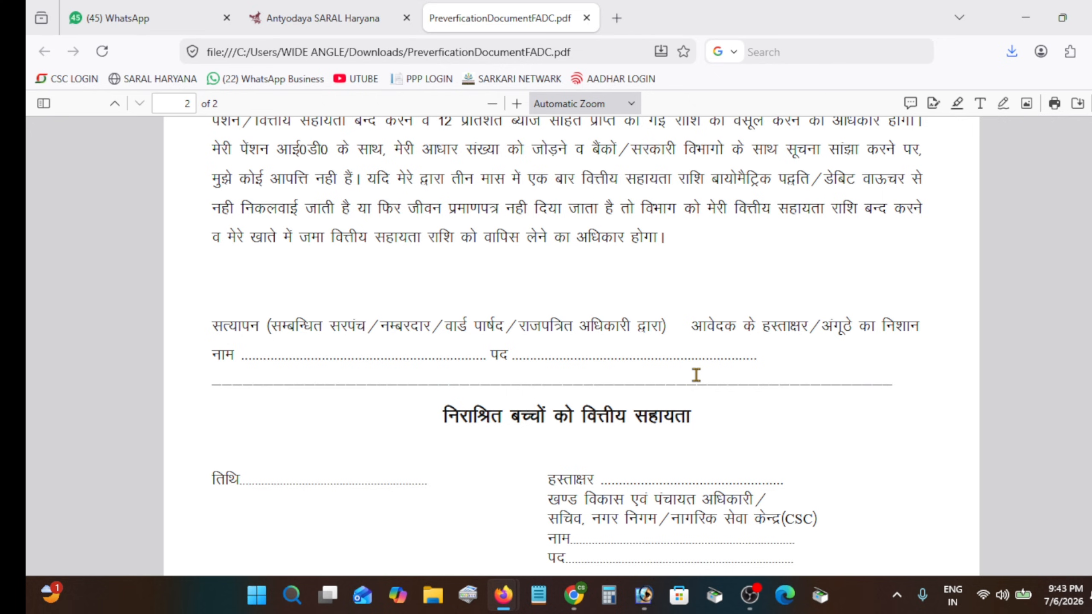
scroll(696, 375, "down", 3)
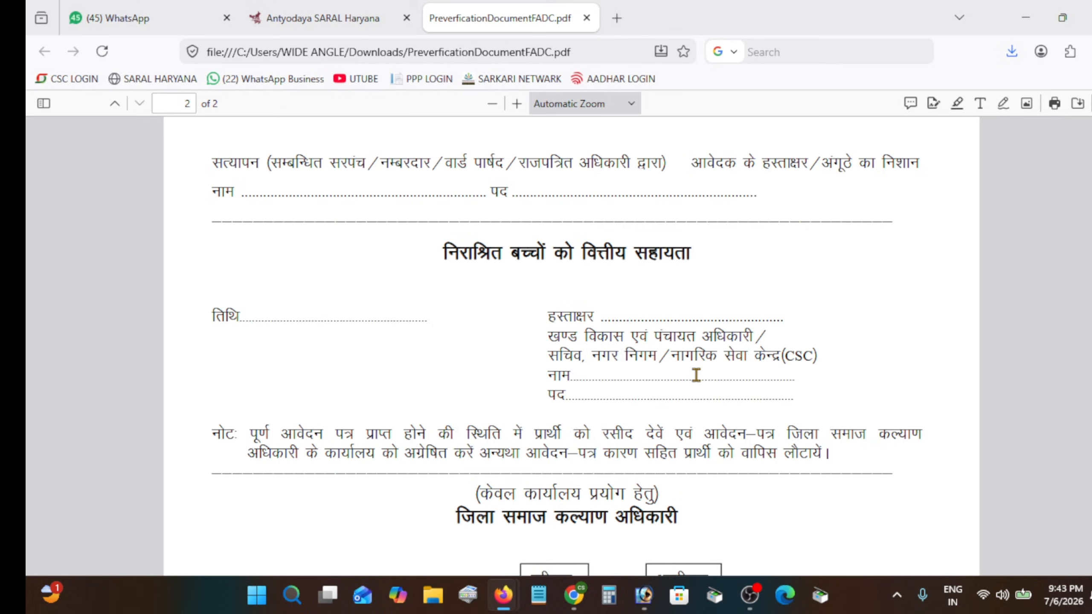
scroll(696, 375, "down", 6)
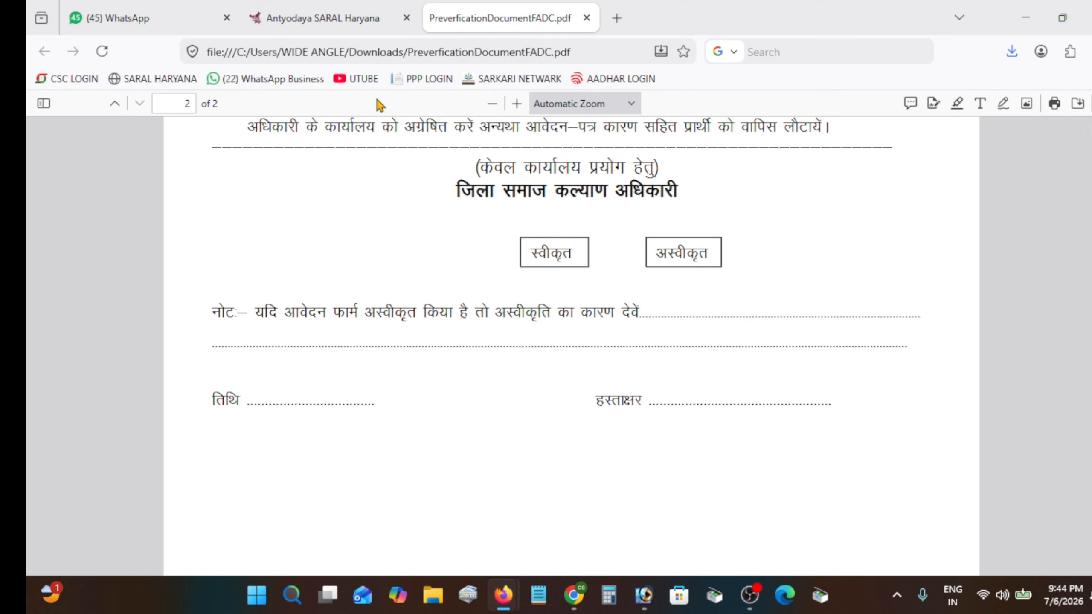
Return to the SARAL portal and proceed to the application form for Financial Assistance to Destitute Children.
left_click(322, 18)
scroll(389, 448, "down", 3)
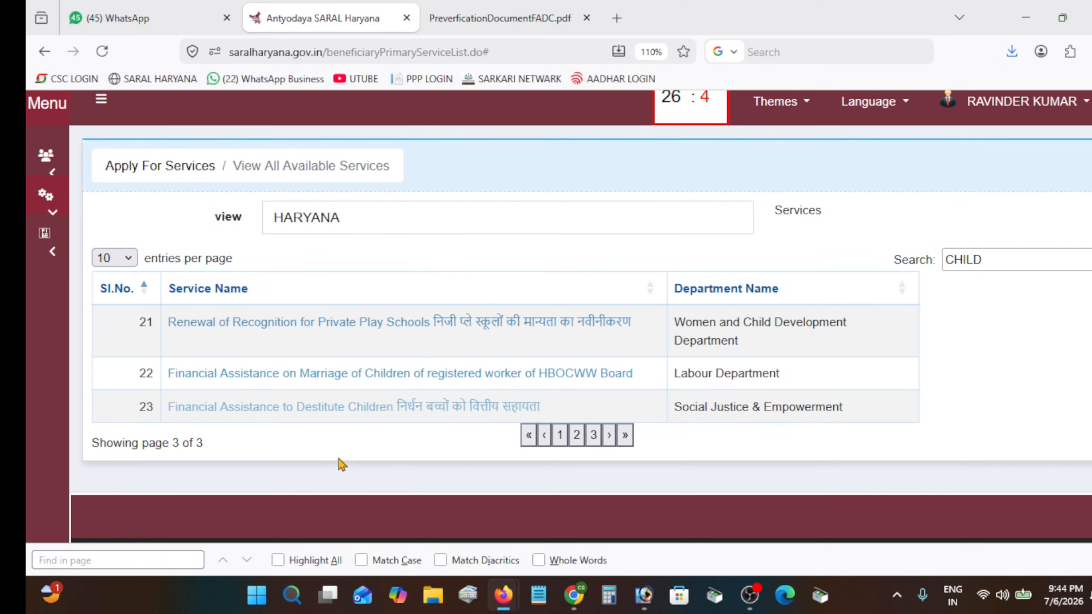
left_click(424, 411)
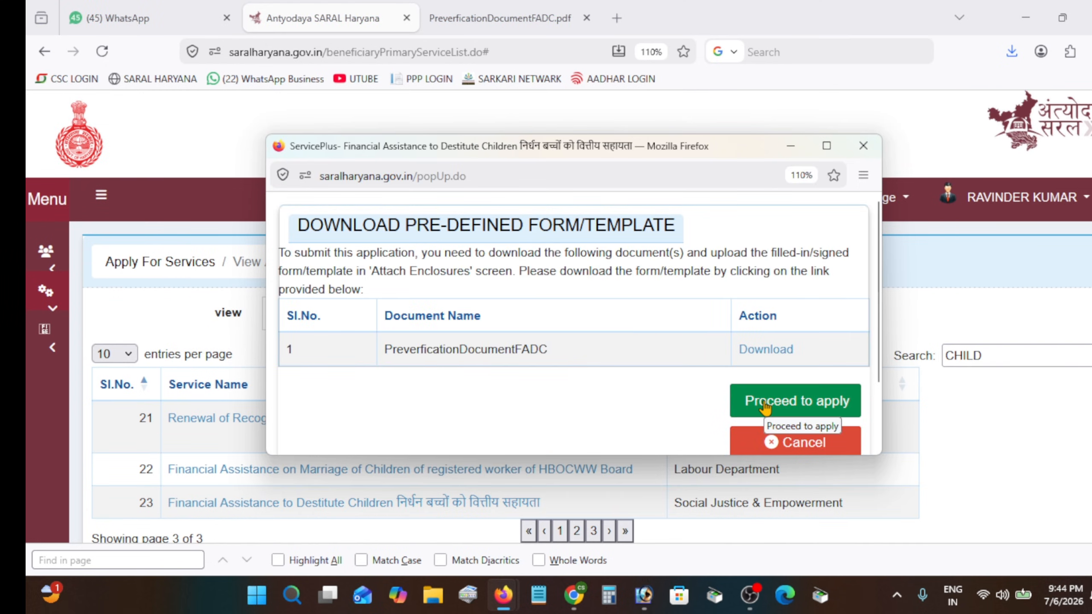
left_click(765, 404)
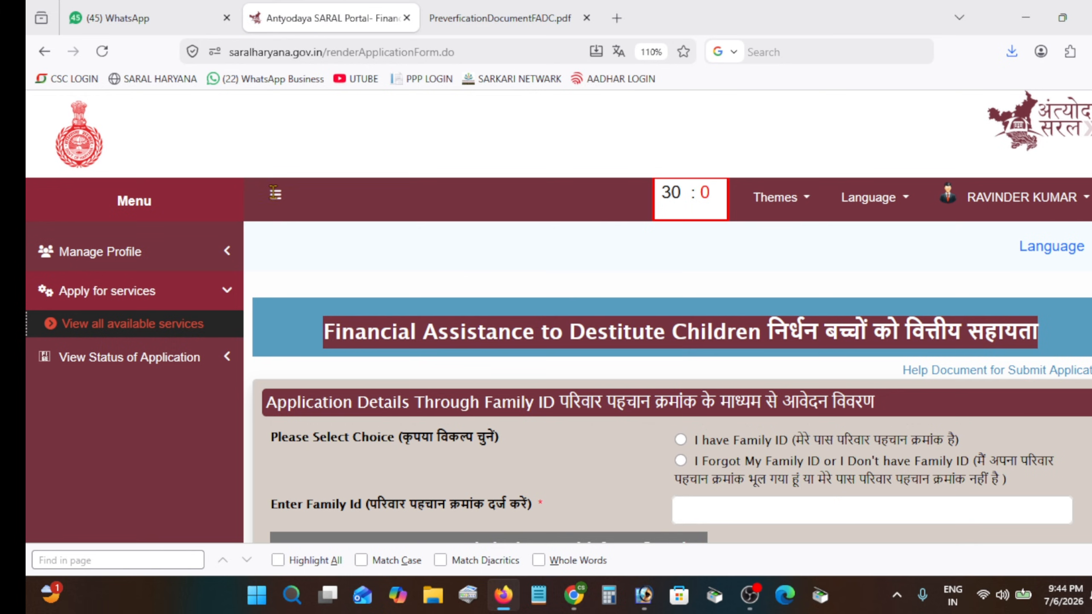
Collapse the side menu and select "I have Family ID" as the application choice.
left_click(274, 197)
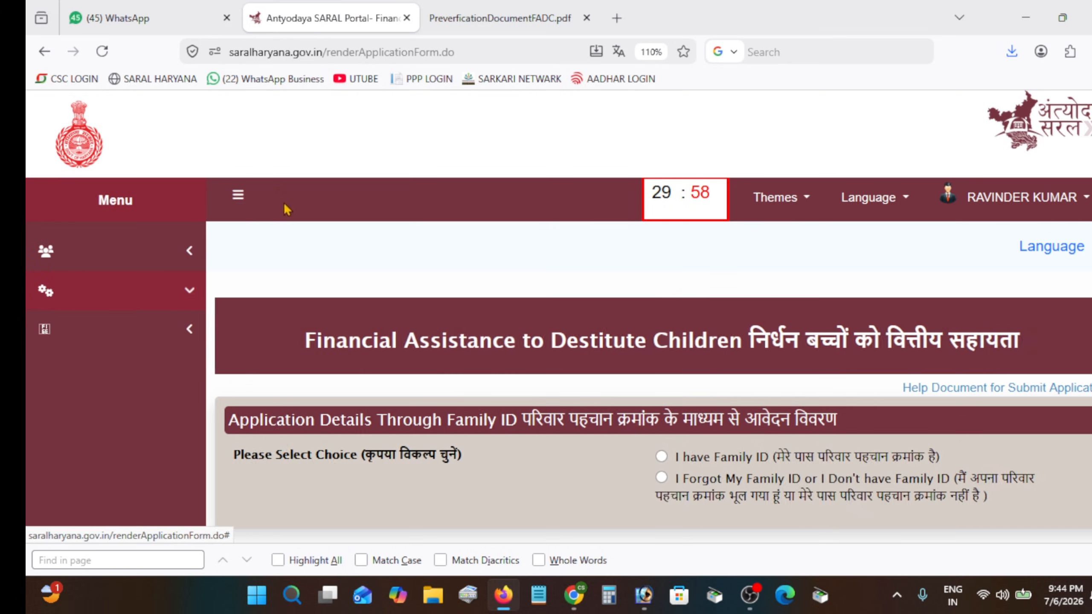
scroll(301, 237, "down", 1)
scroll(333, 269, "down", 3)
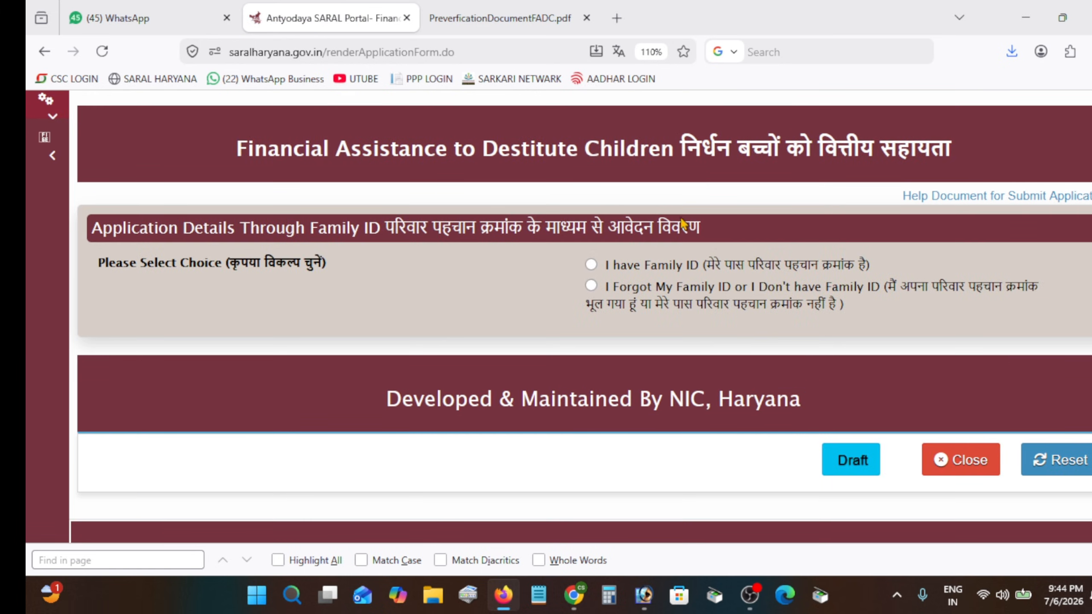
left_click(593, 265)
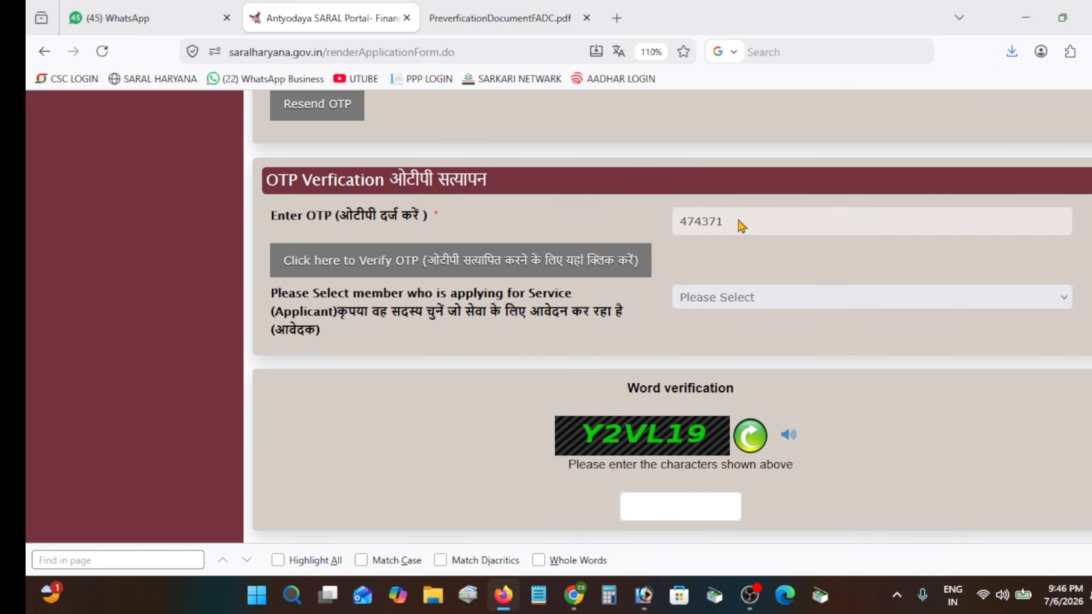
Review the OTP verification field and the form's applicant, father/husband and mother name fields.
left_click_drag(724, 223, 668, 225)
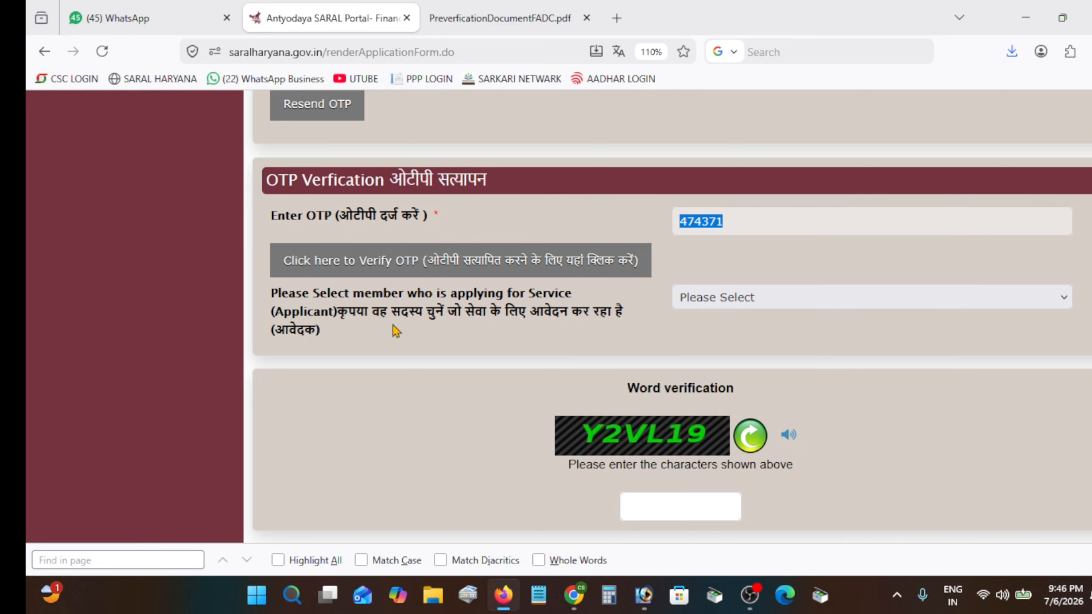
key("ctrl+f")
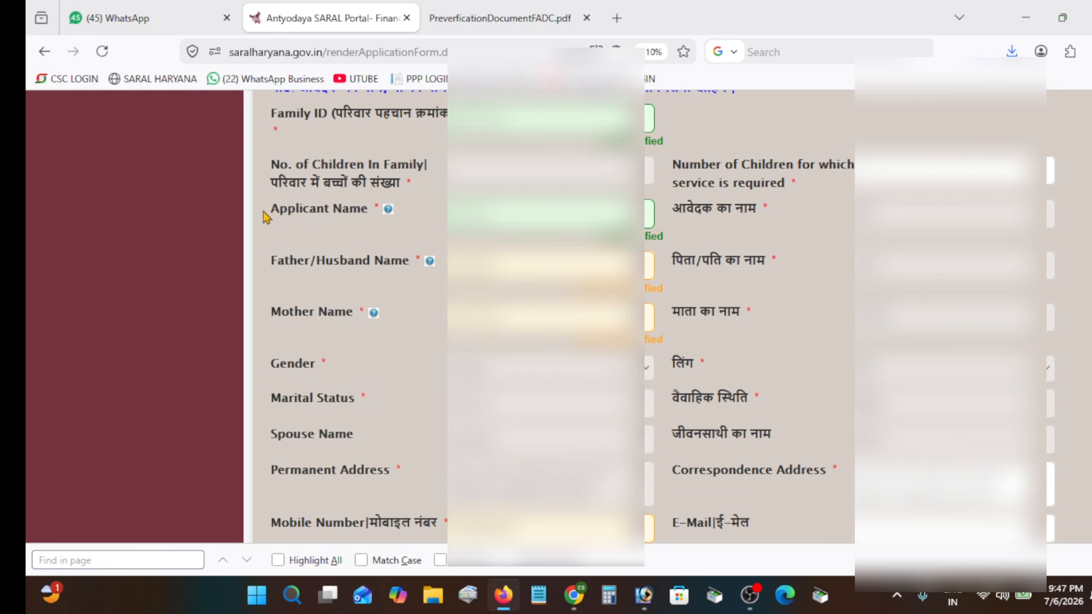
left_click_drag(279, 210, 398, 218)
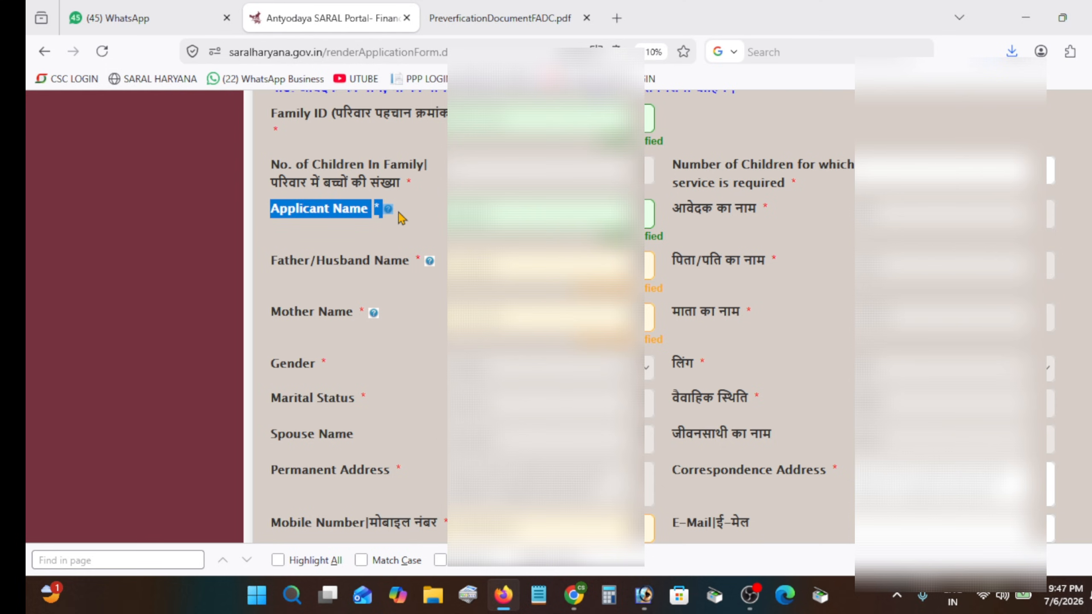
left_click_drag(436, 261, 348, 276)
left_click(352, 282)
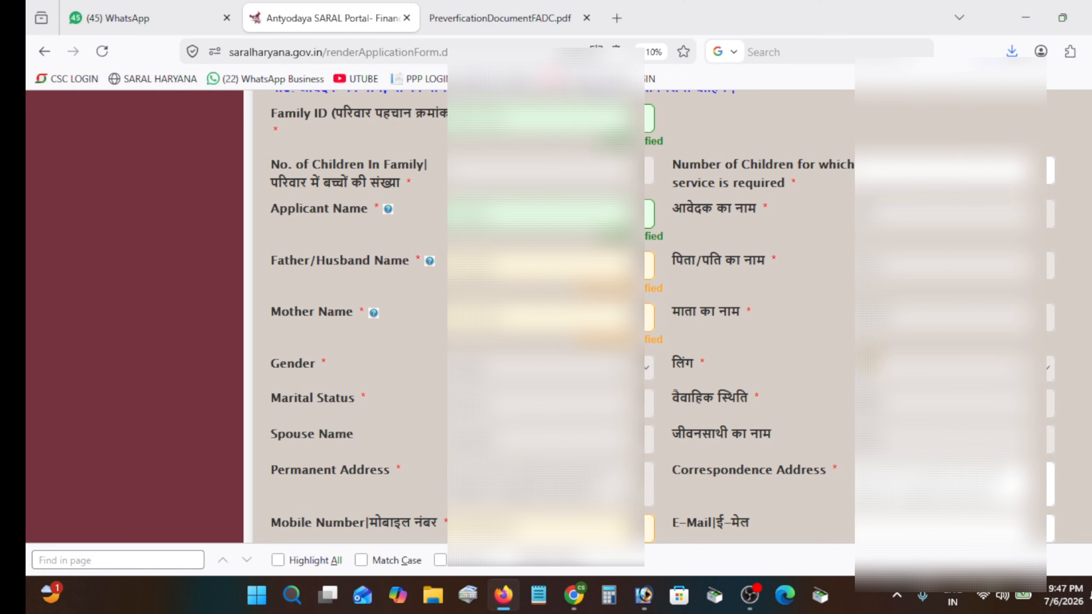
Examine the applicant photo's file size and resolution requirements beside the user photo field.
scroll(823, 219, "up", 5)
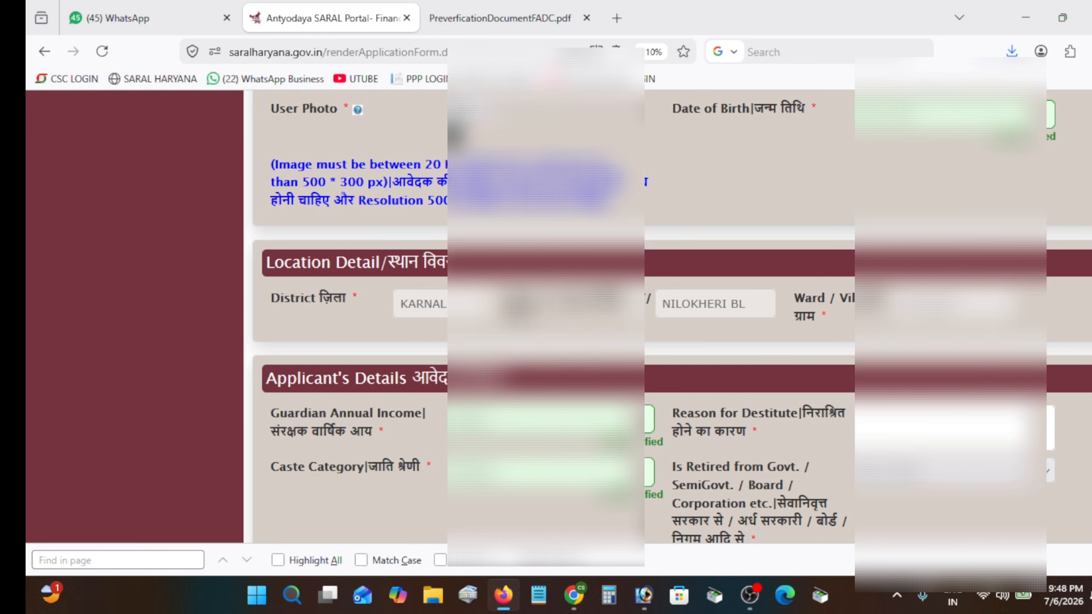
left_click_drag(394, 186, 447, 186)
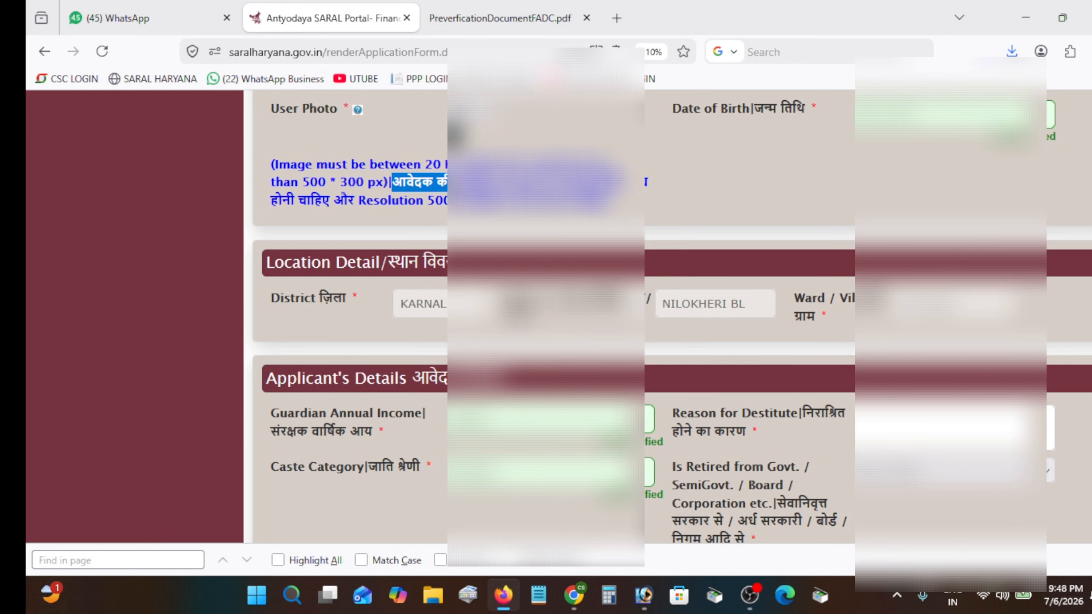
left_click(401, 140)
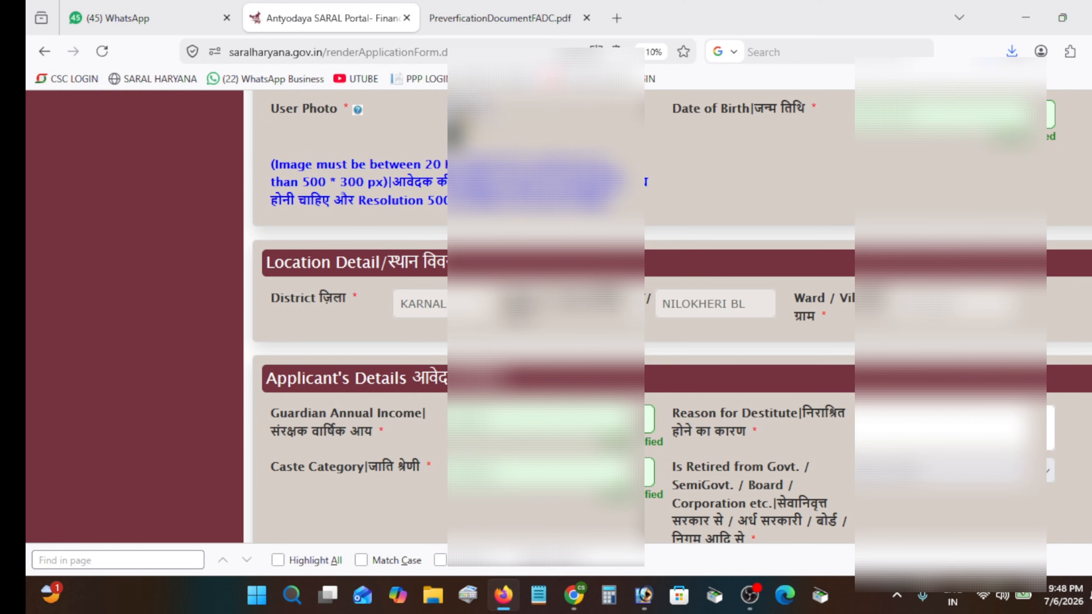
scroll(645, 247, "up", 1)
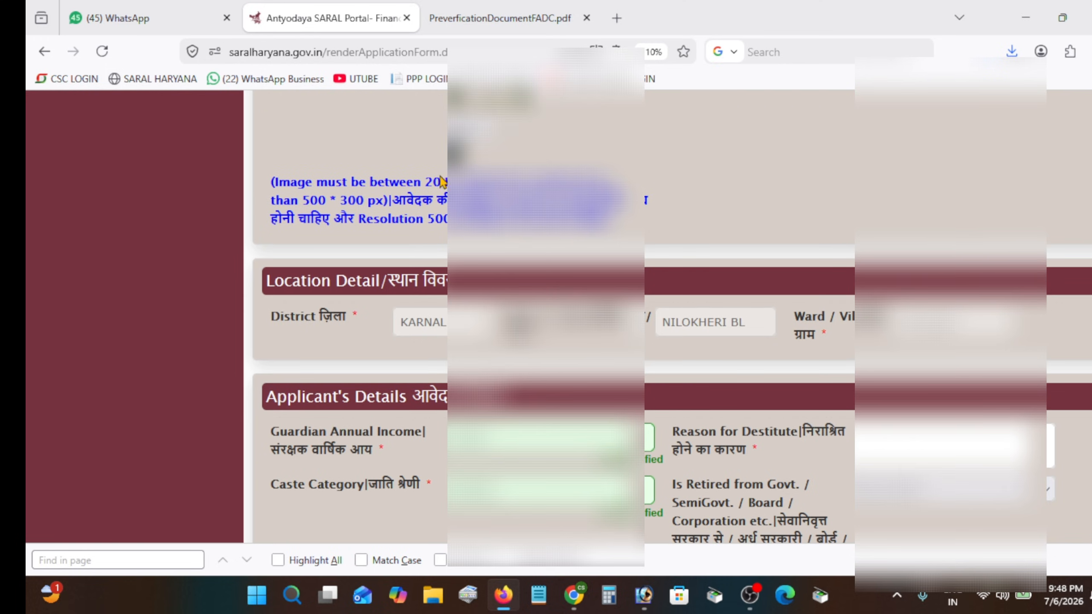
left_click_drag(424, 186, 511, 183)
left_click(511, 184)
Examine the Applicant's Details section, including the guardian annual income and reason for destitute fields.
left_click_drag(308, 449, 377, 450)
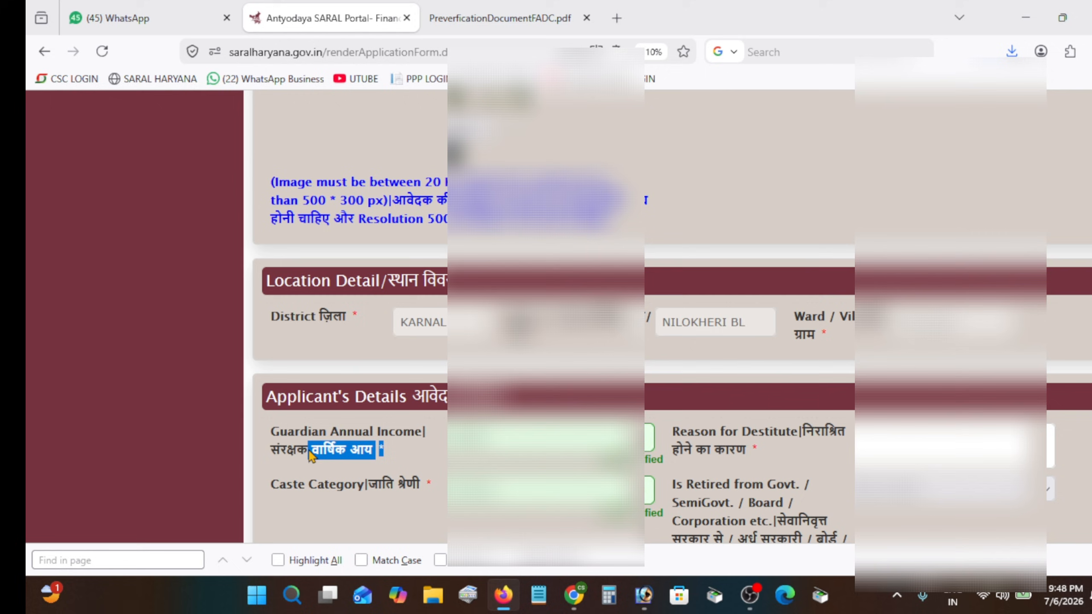
left_click(435, 450)
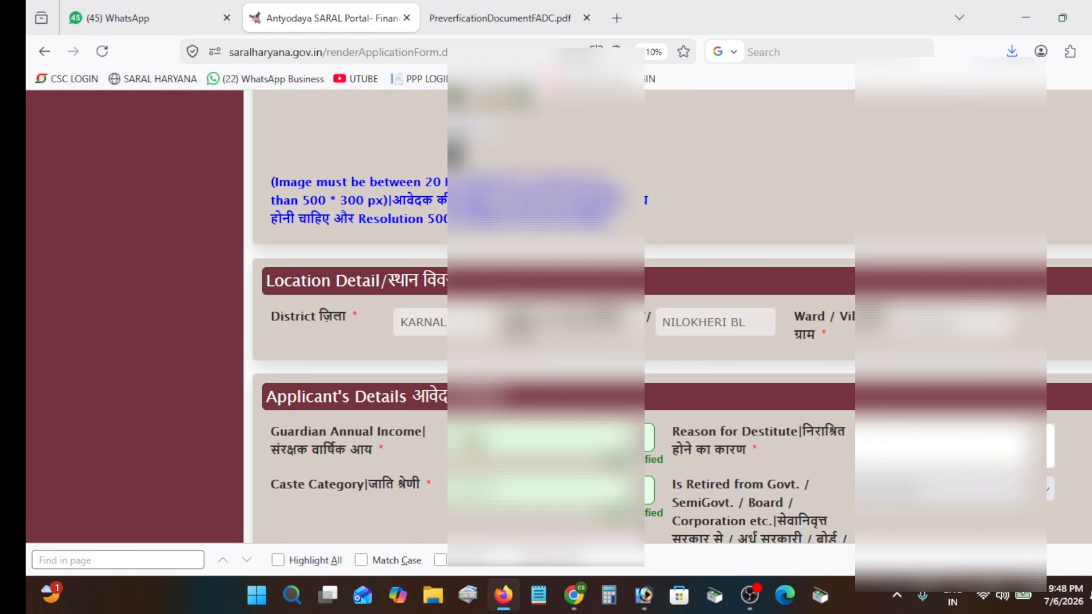
scroll(705, 263, "down", 5)
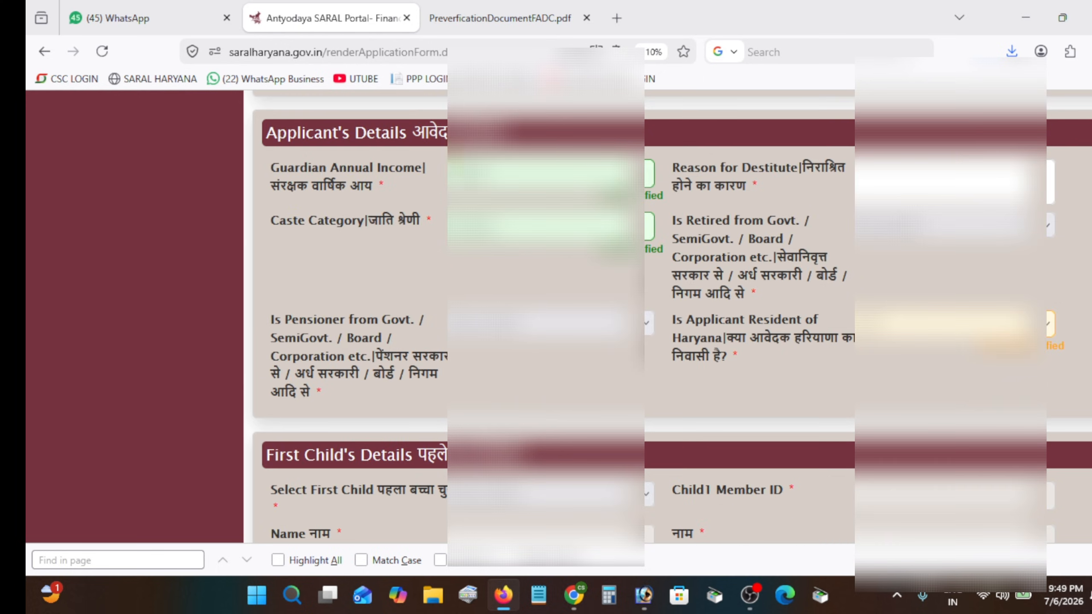
left_click_drag(268, 130, 515, 134)
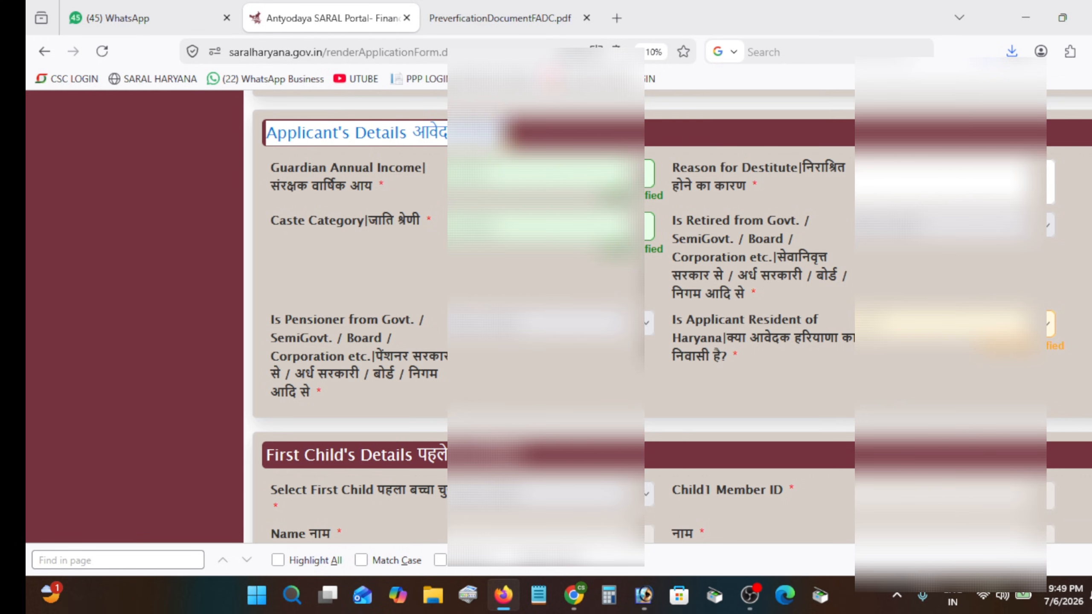
left_click(511, 146)
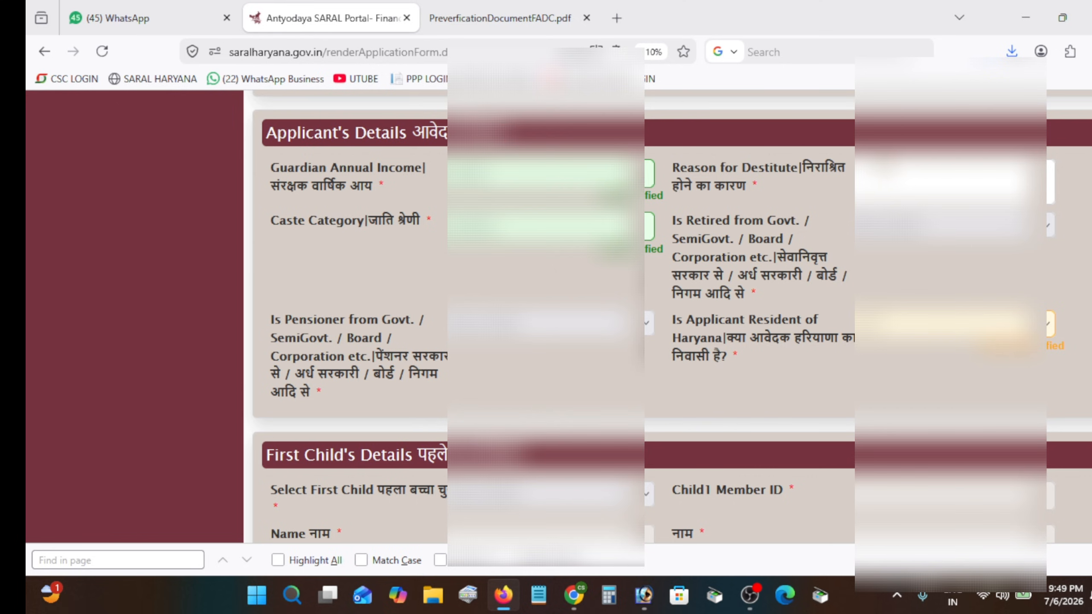
Look through the answer choices for government retirement and government pensioner status without selecting any.
left_click(945, 224)
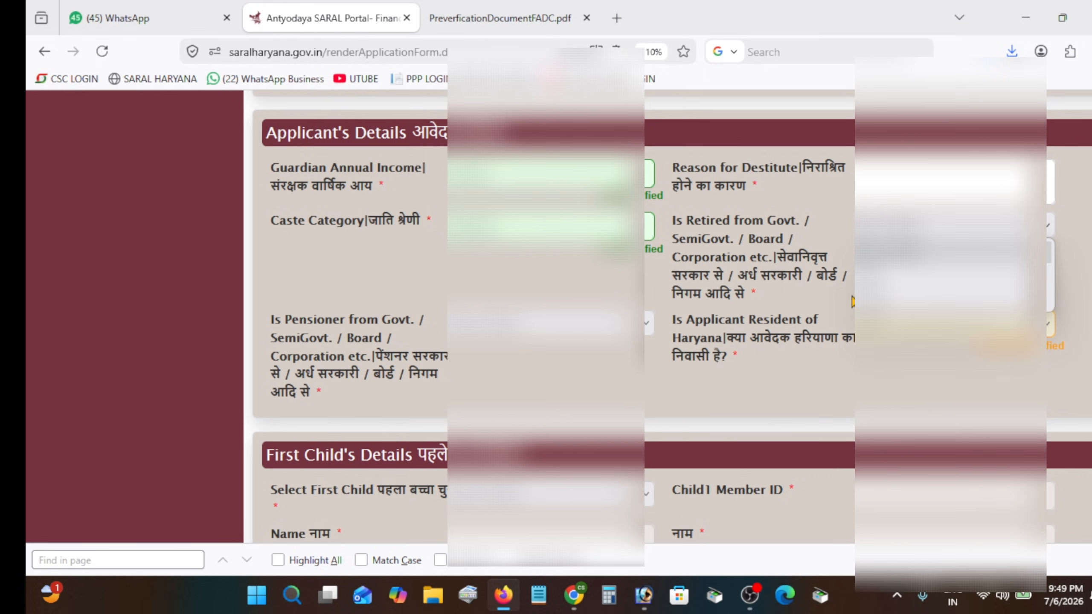
left_click(843, 301)
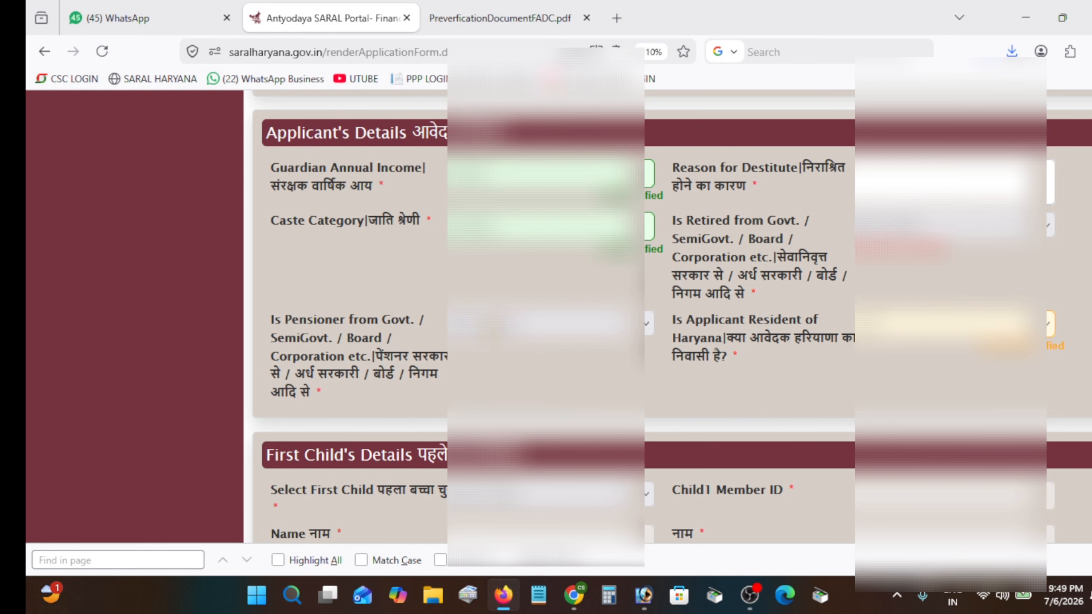
left_click(471, 332)
left_click(814, 425)
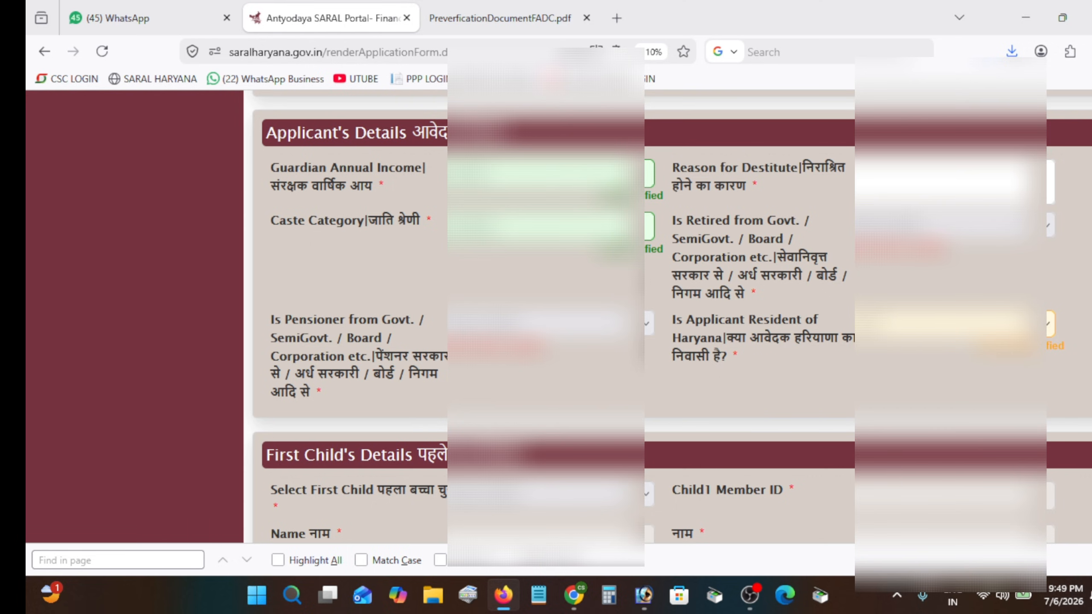
Examine the First Child's Details section, including the child selection field and the child's photo size and resolution requirements.
scroll(671, 313, "down", 6)
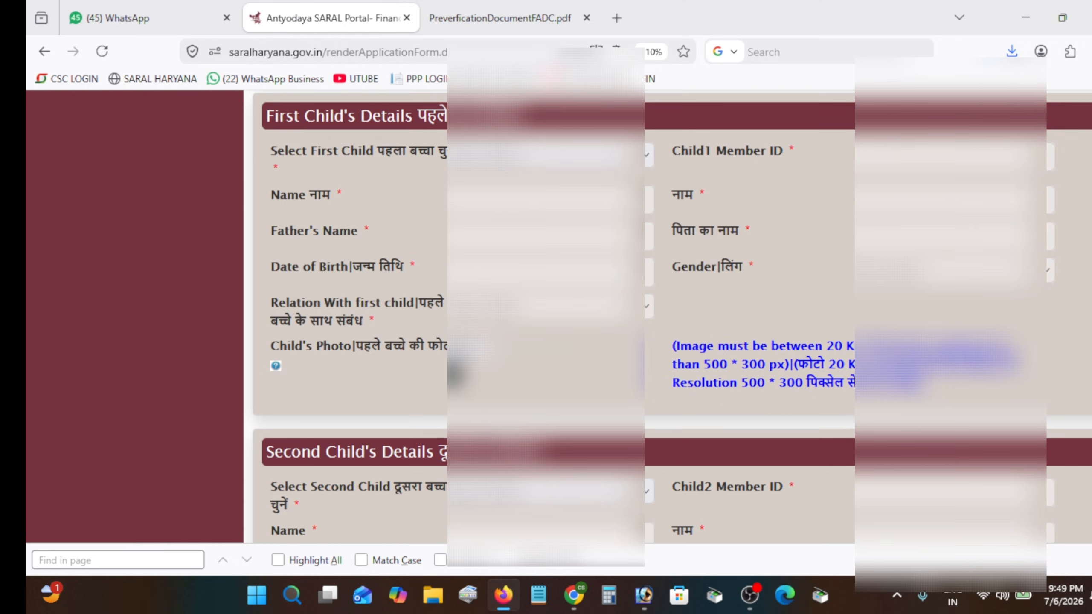
double_click(382, 151)
left_click_drag(424, 163, 446, 162)
left_click(441, 185)
left_click_drag(269, 117, 419, 122)
left_click(440, 178)
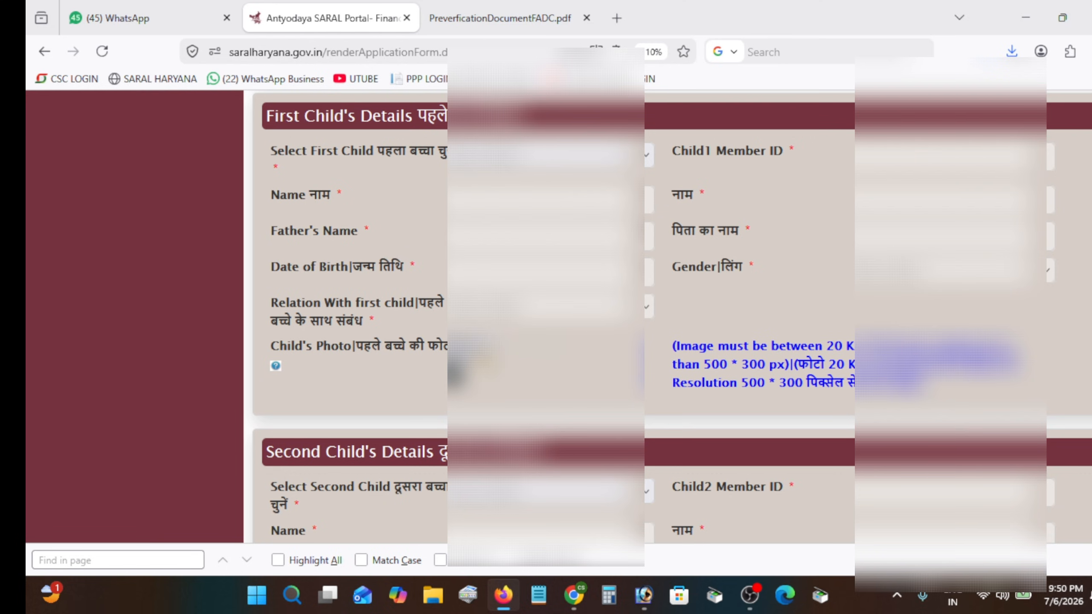
left_click_drag(822, 346, 897, 346)
left_click(672, 379)
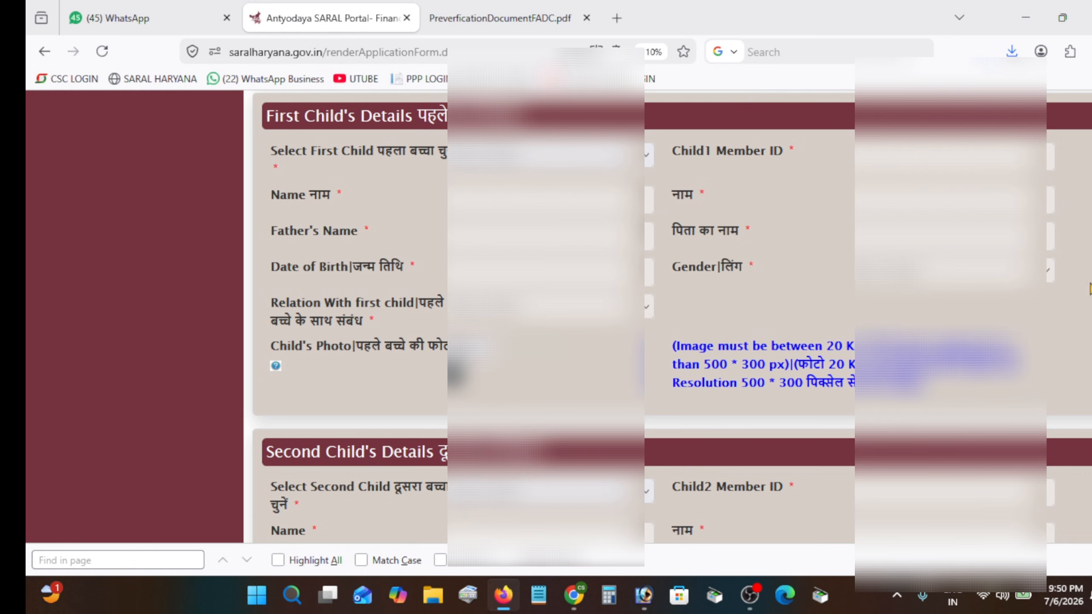
Look through the second child and bank details sections and the choices for Pre-Verified By.
scroll(670, 314, "down", 5)
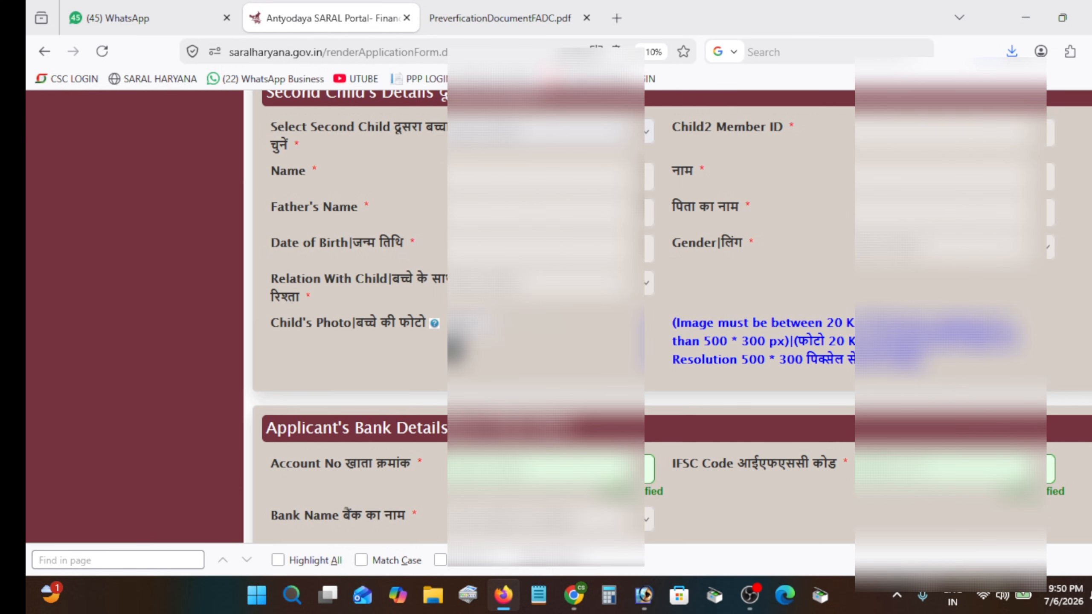
scroll(671, 314, "down", 6)
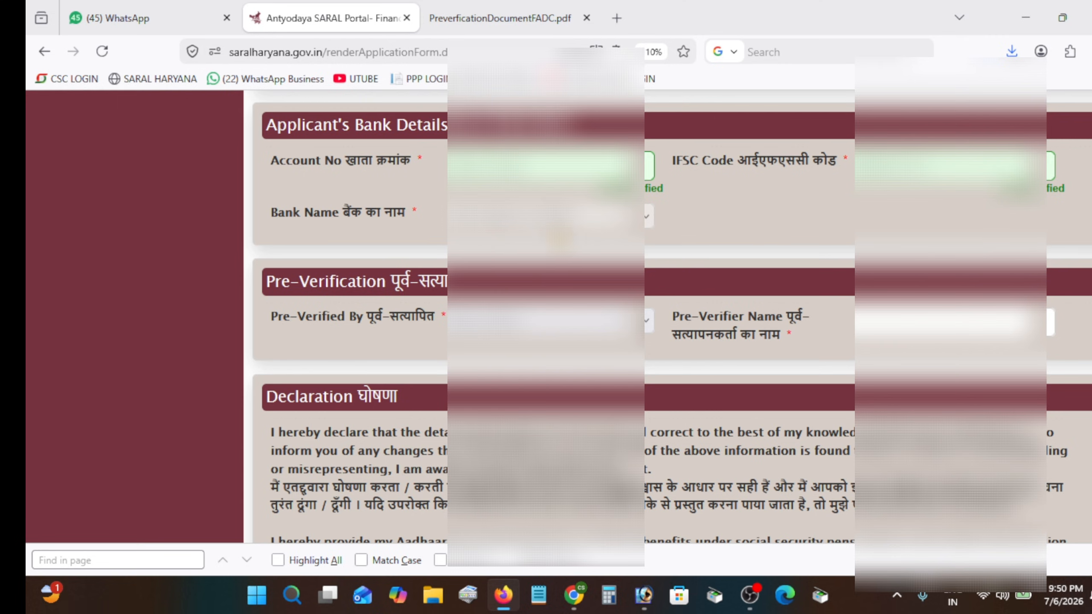
left_click(504, 332)
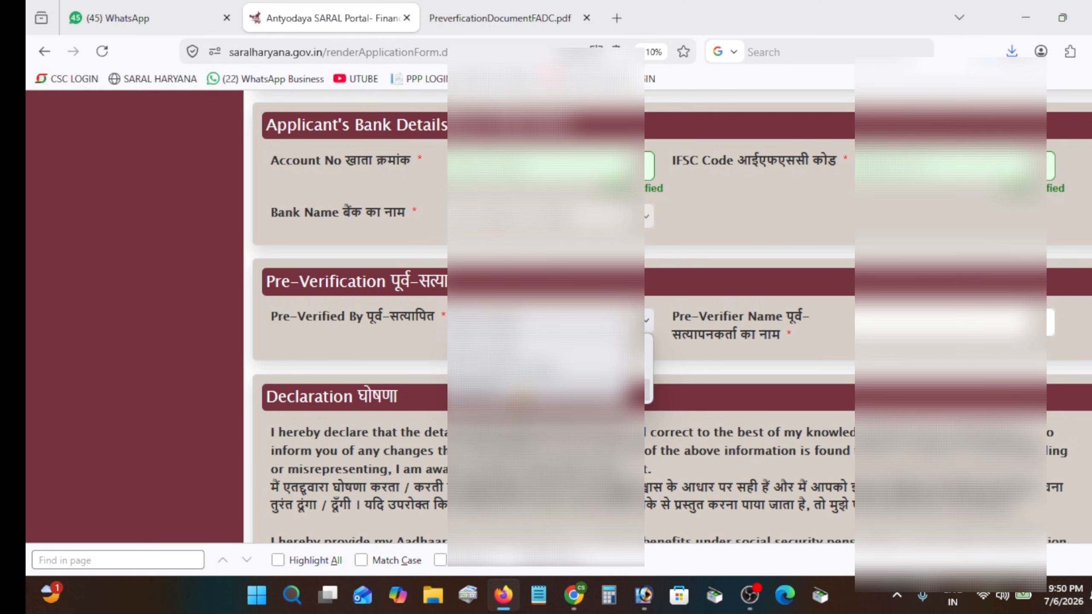
left_click(538, 395)
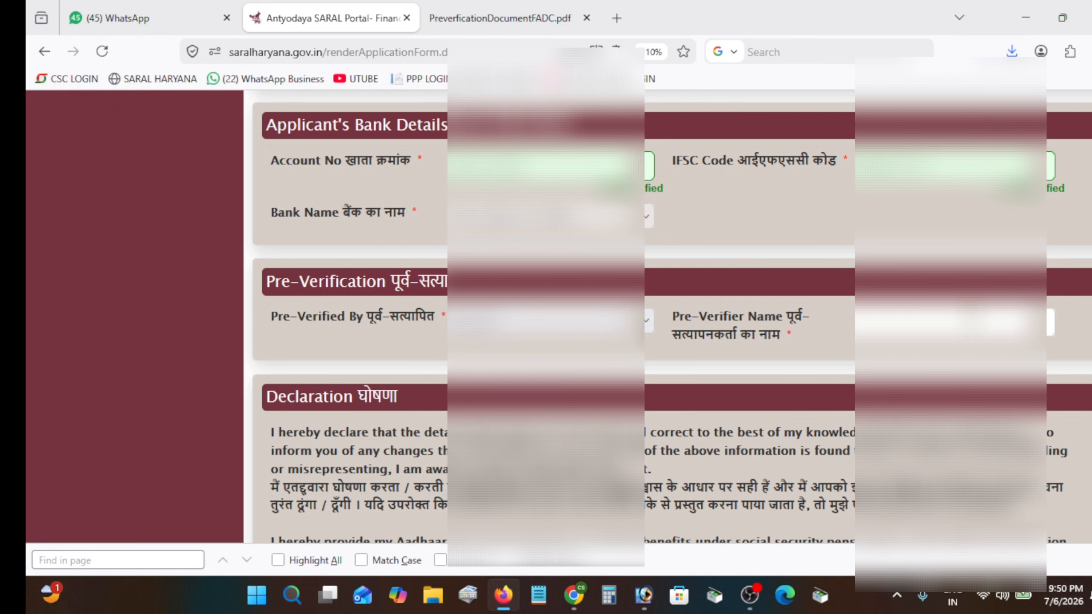
Agree to the declaration and refresh the word verification image for a new set of characters.
scroll(668, 316, "down", 10)
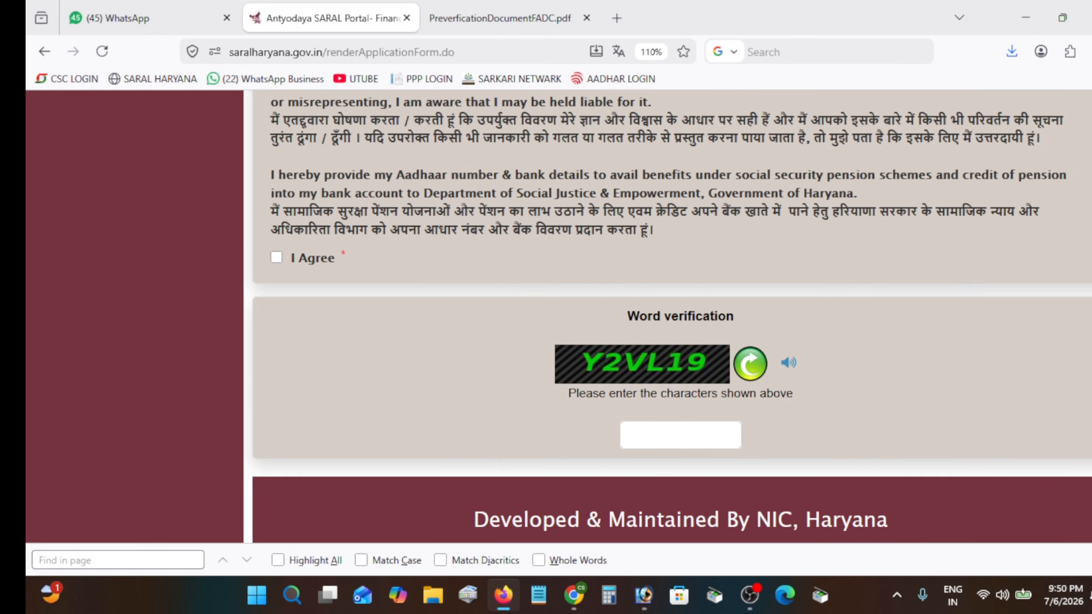
scroll(753, 358, "down", 1)
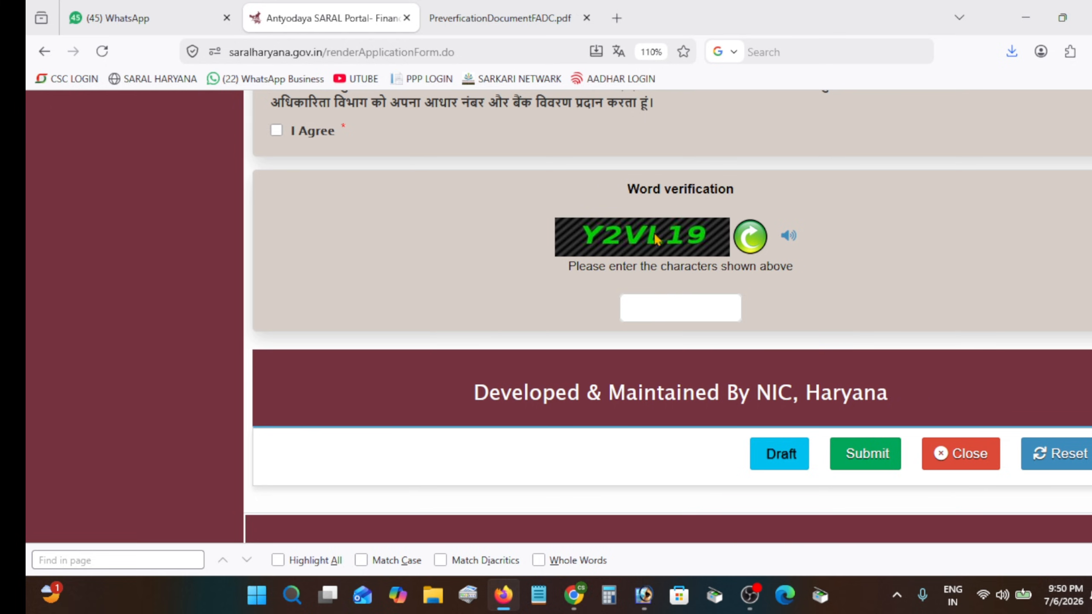
left_click(277, 132)
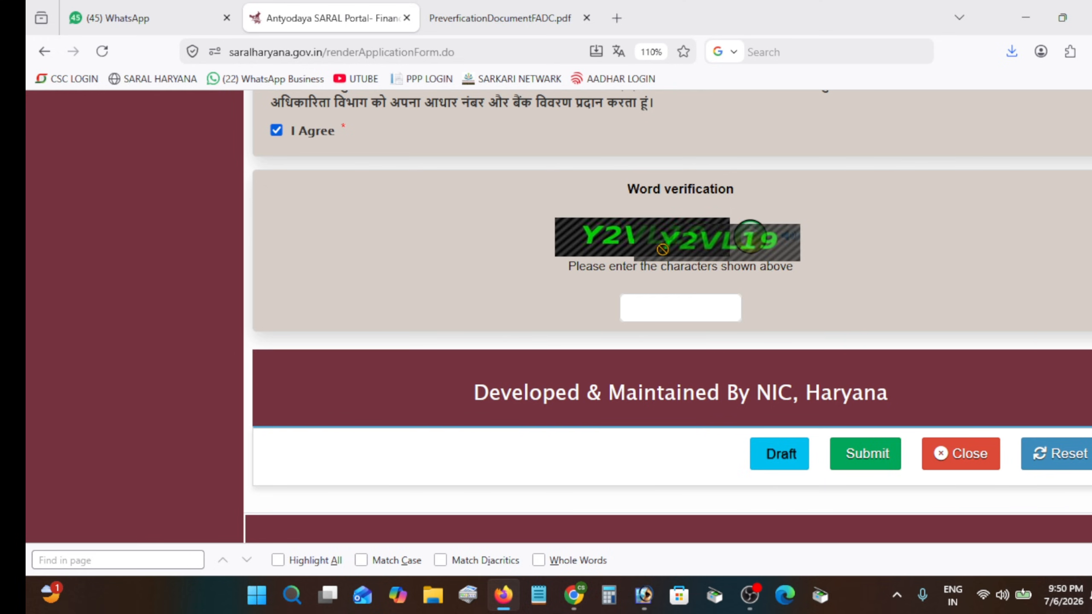
left_click(638, 305)
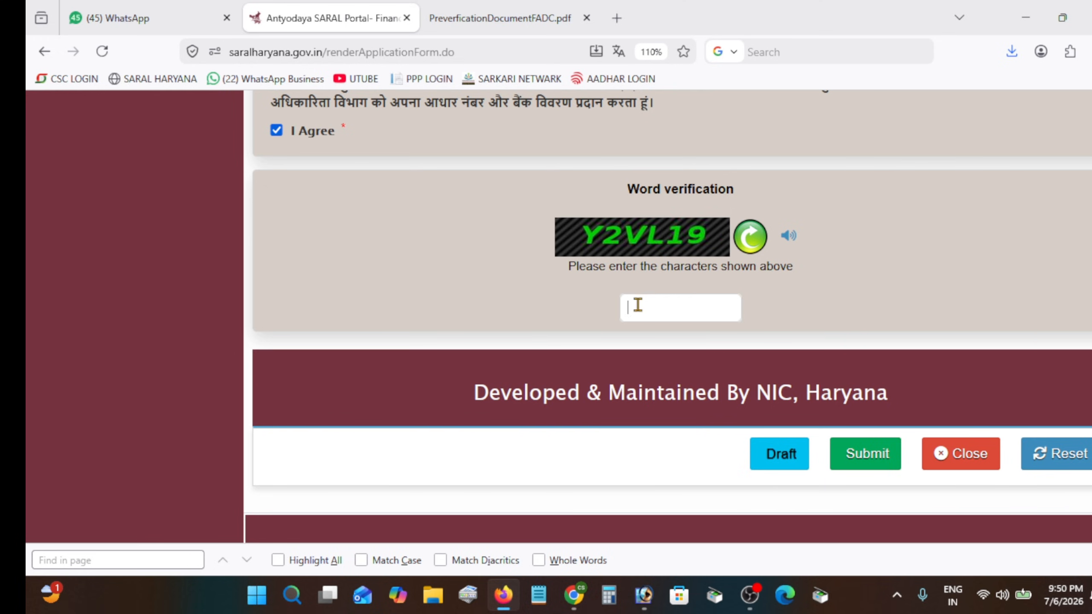
left_click(751, 239)
left_click(751, 241)
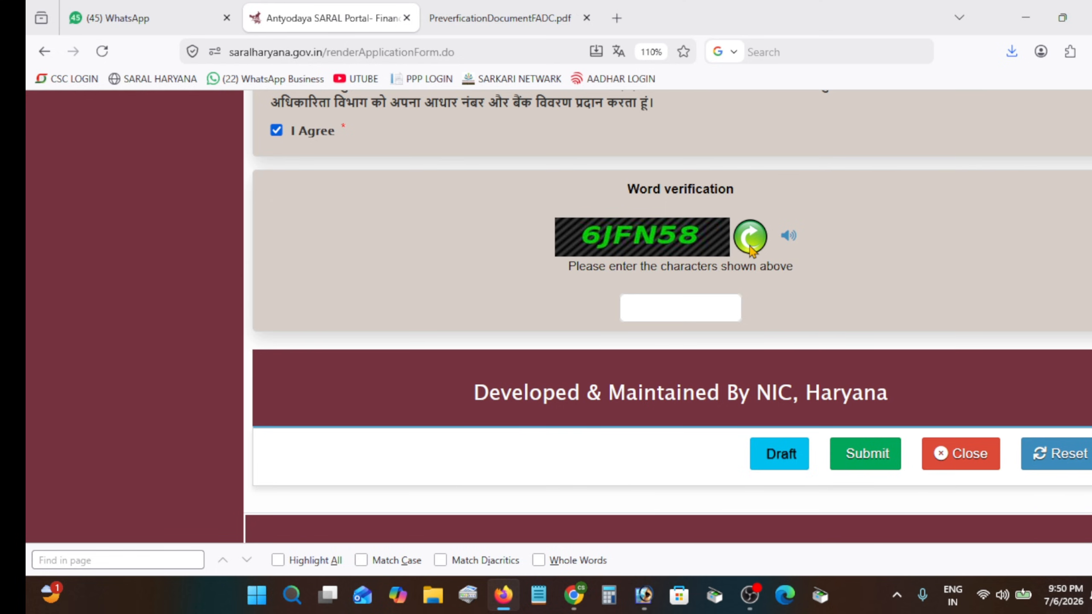
left_click(750, 241)
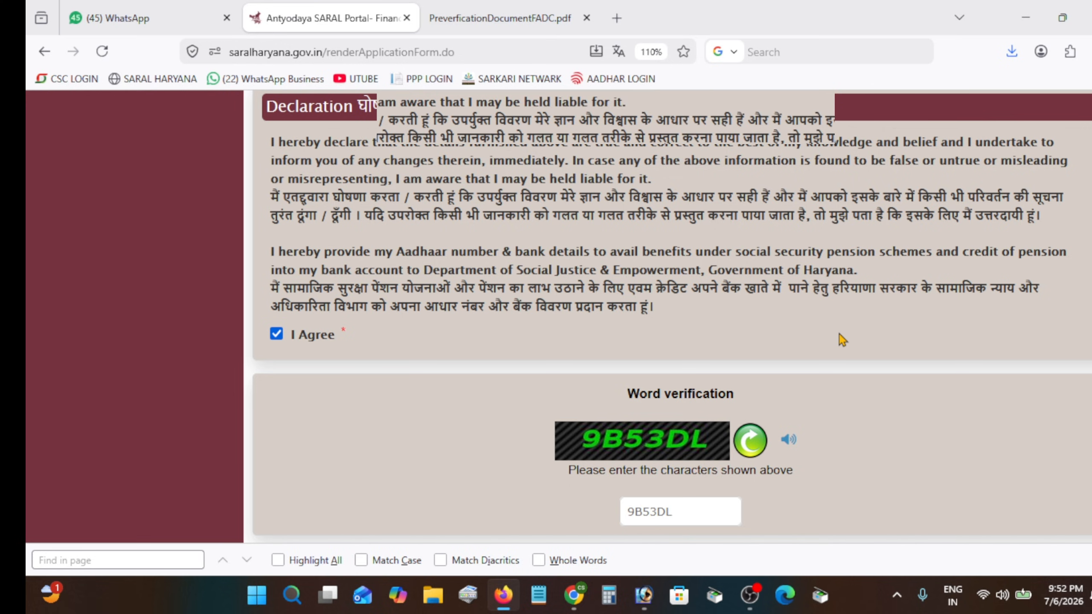
Submit the filled application form and proceed from its preview to attaching the annexures.
scroll(840, 334, "down", 8)
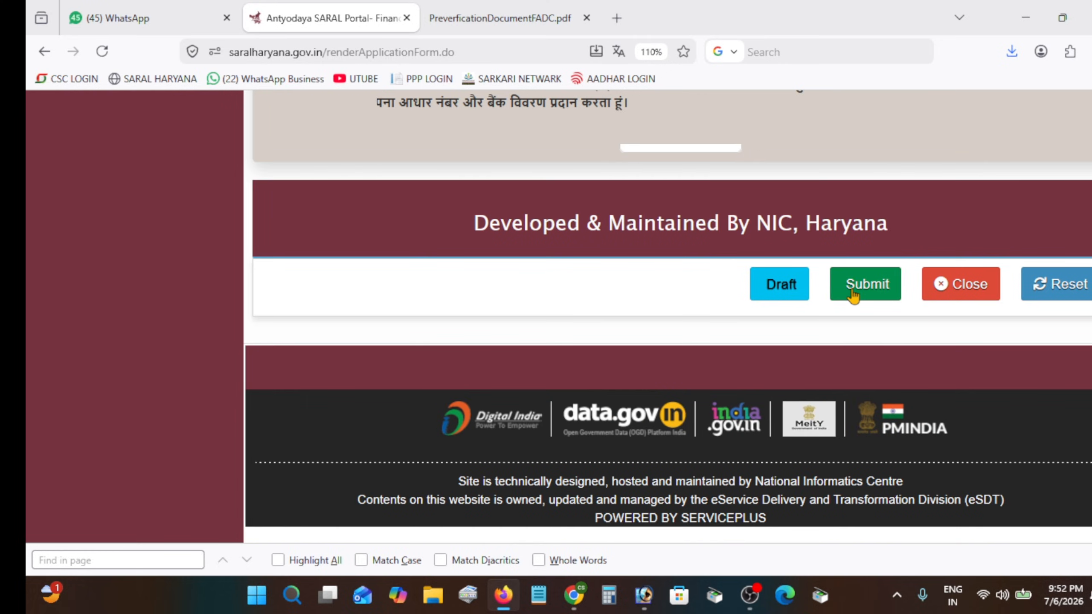
left_click(853, 296)
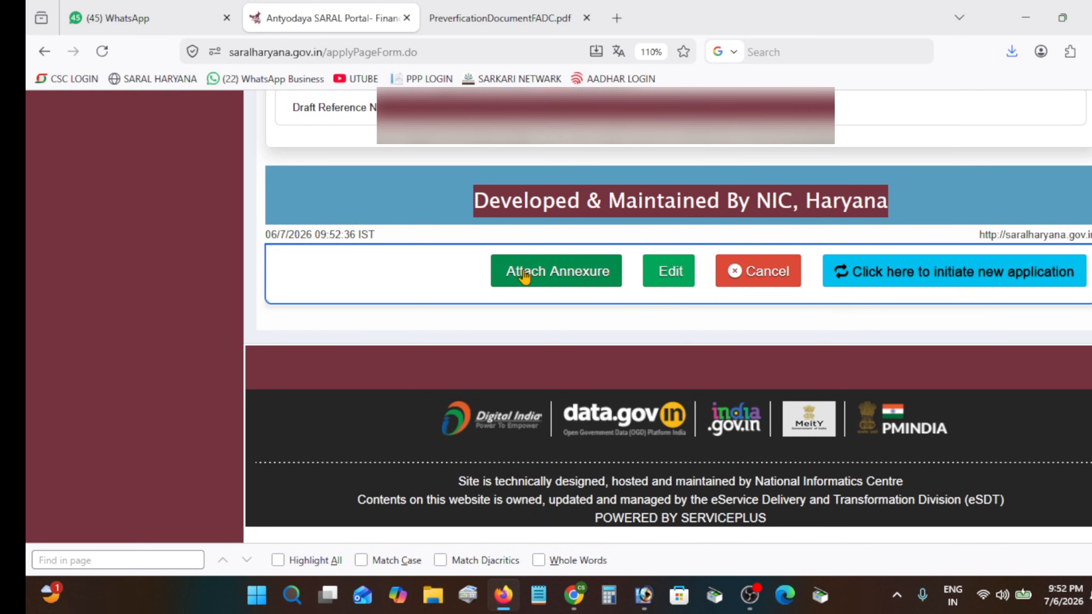
left_click(525, 277)
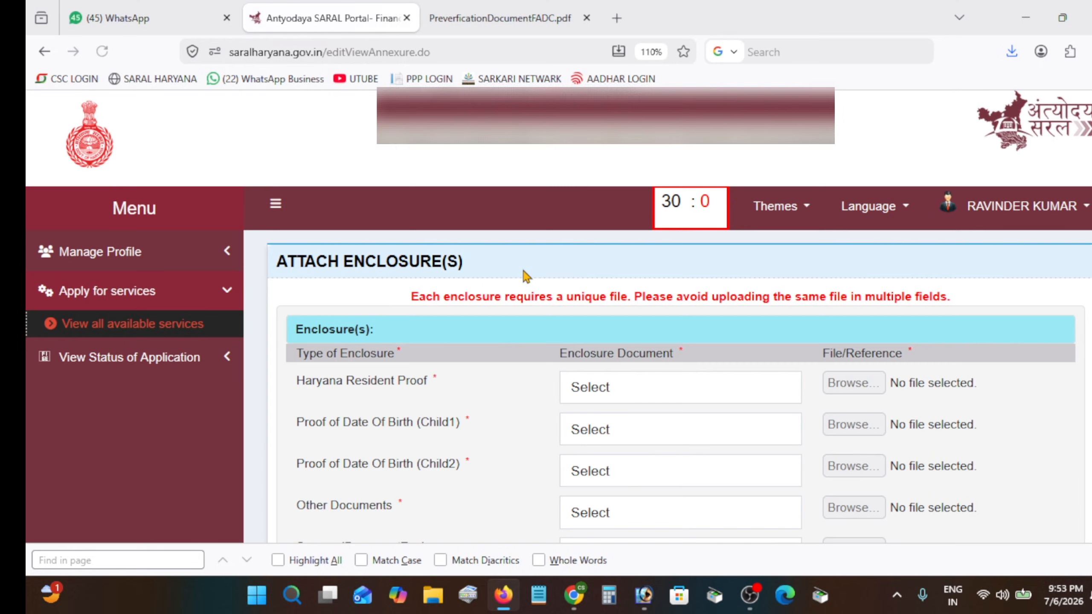
Collapse the side menu and review the enclosure list, including Child2 birth proof, Other Documents and ScannedDocumentEnclosure with their attached files.
left_click(276, 203)
scroll(478, 284, "down", 4)
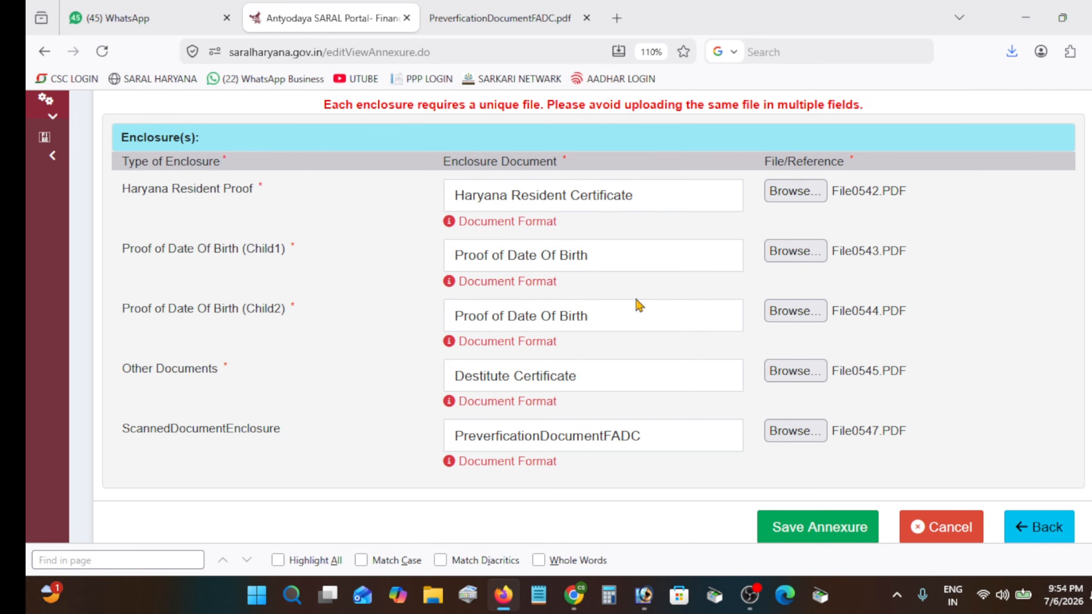
left_click_drag(199, 310, 297, 320)
left_click(362, 336)
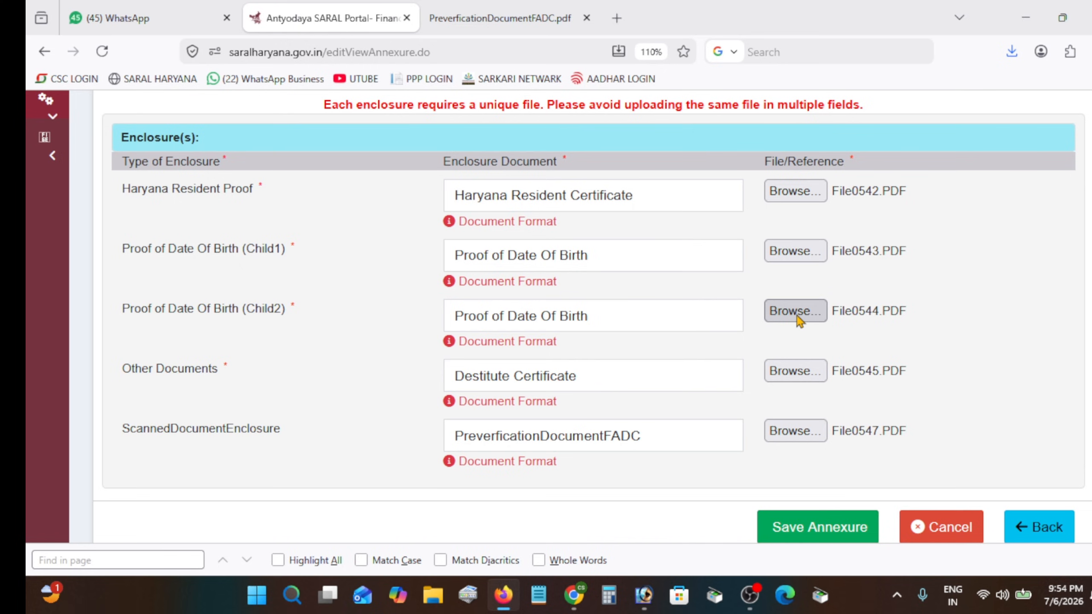
left_click_drag(125, 367, 254, 381)
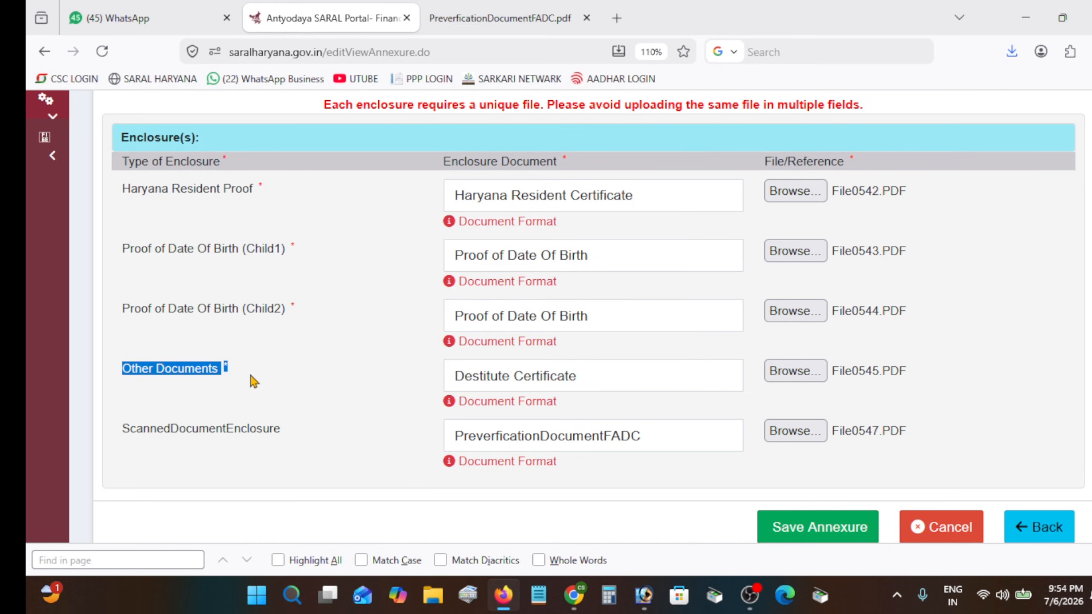
left_click(366, 389)
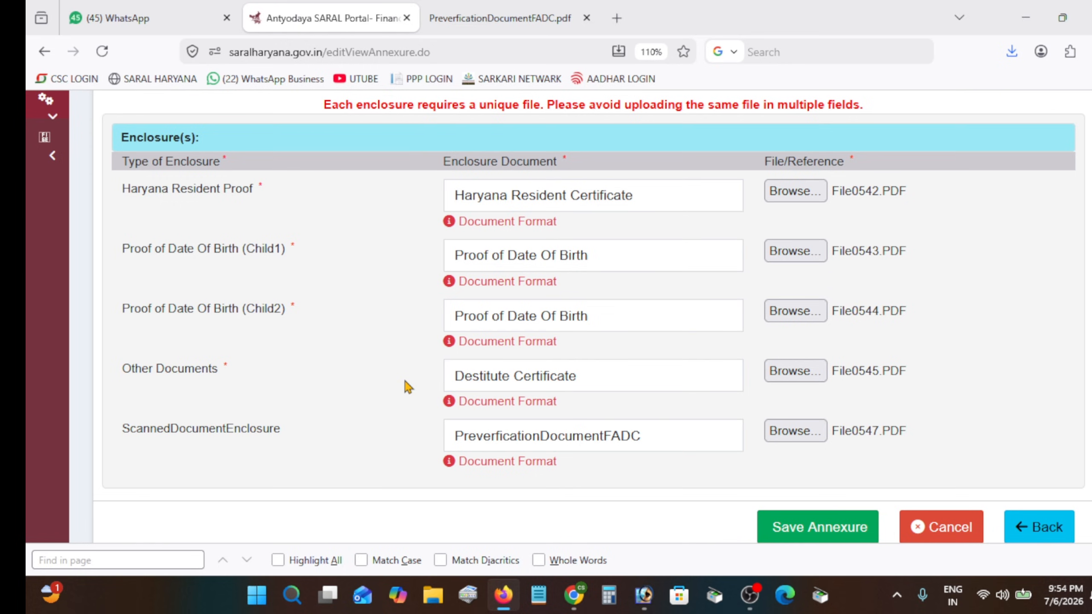
left_click_drag(116, 370, 273, 382)
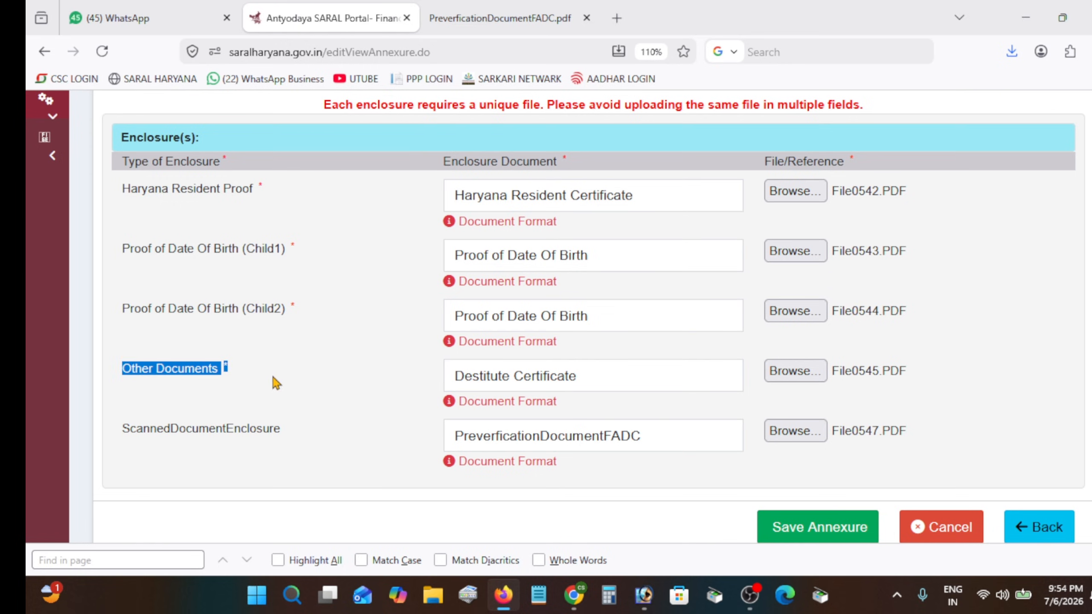
left_click(277, 383)
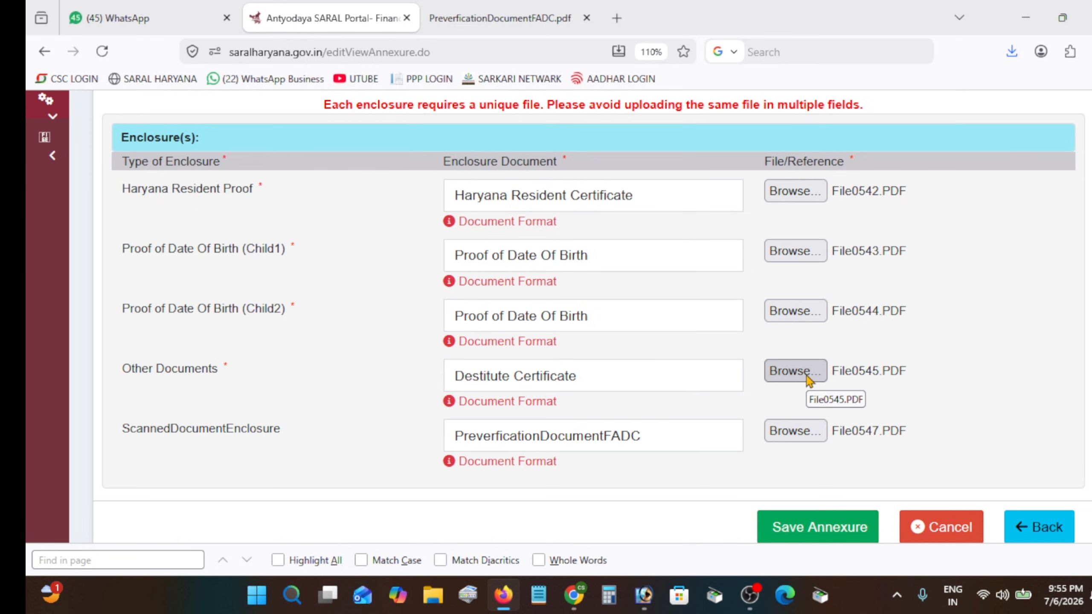
left_click_drag(131, 434, 298, 440)
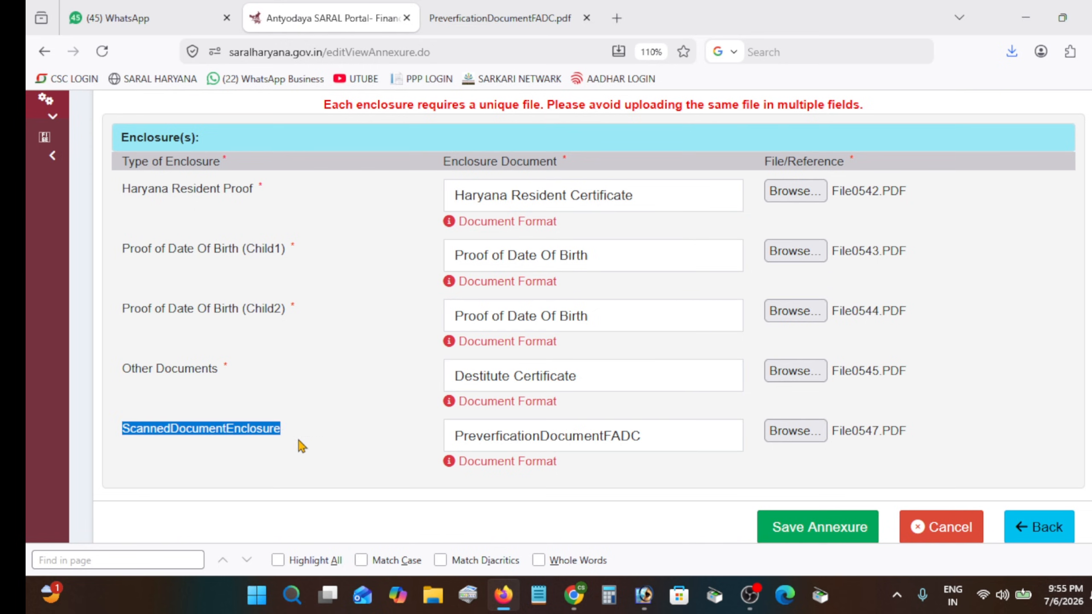
left_click(299, 440)
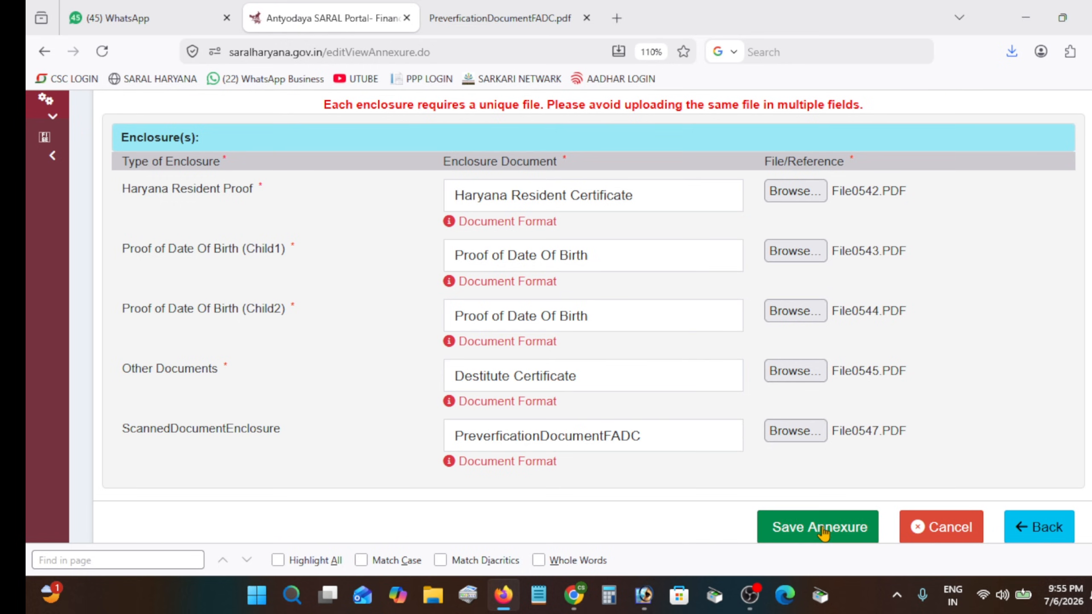
Save the annexures and submit the final application, highlighting the application date on the acknowledgement.
left_click(822, 532)
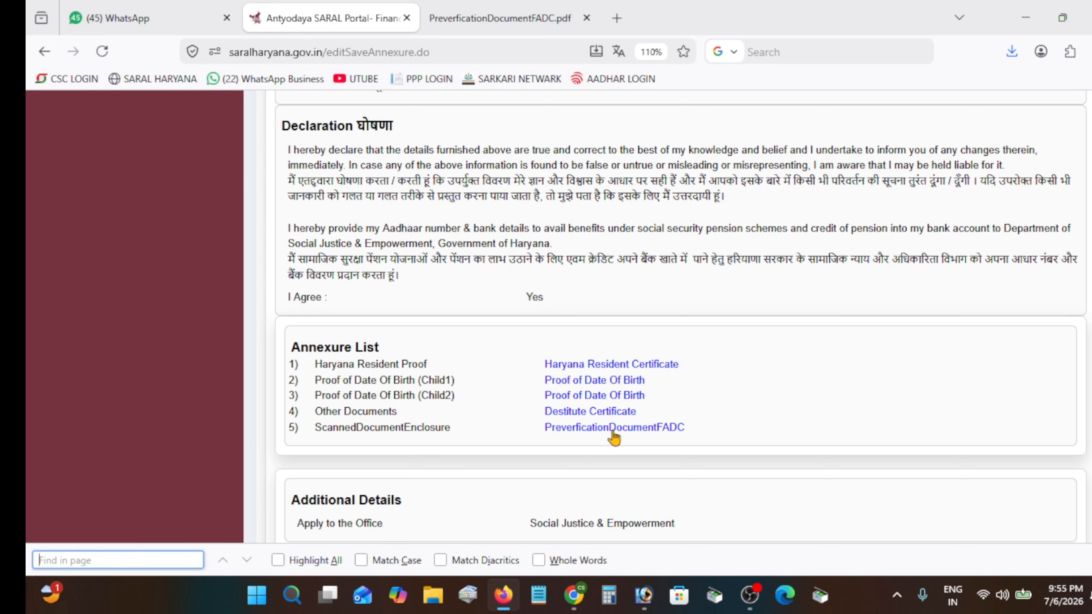
scroll(614, 437, "down", 8)
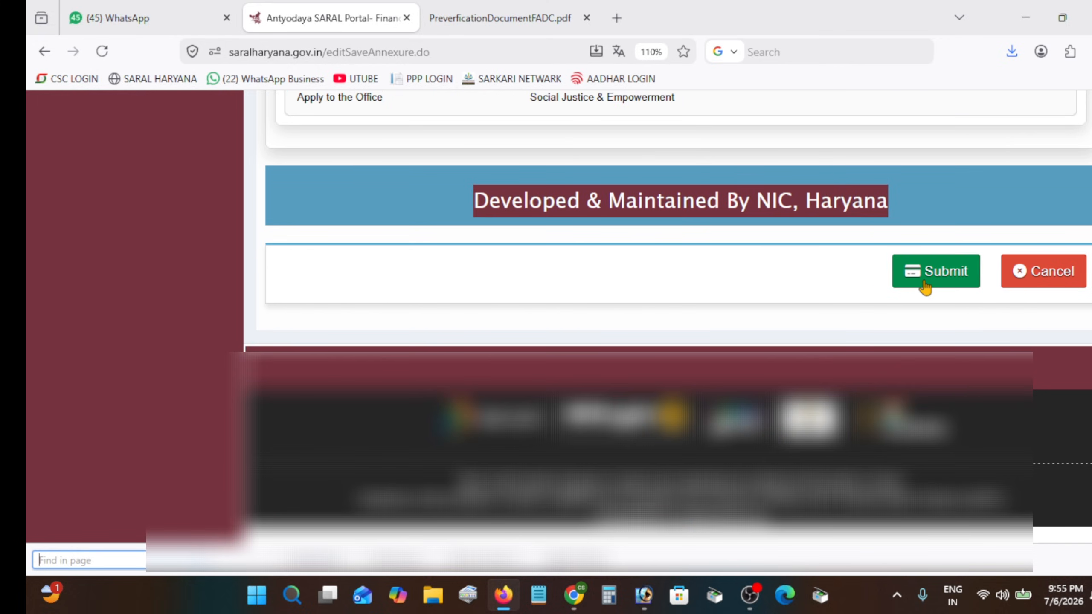
left_click(925, 286)
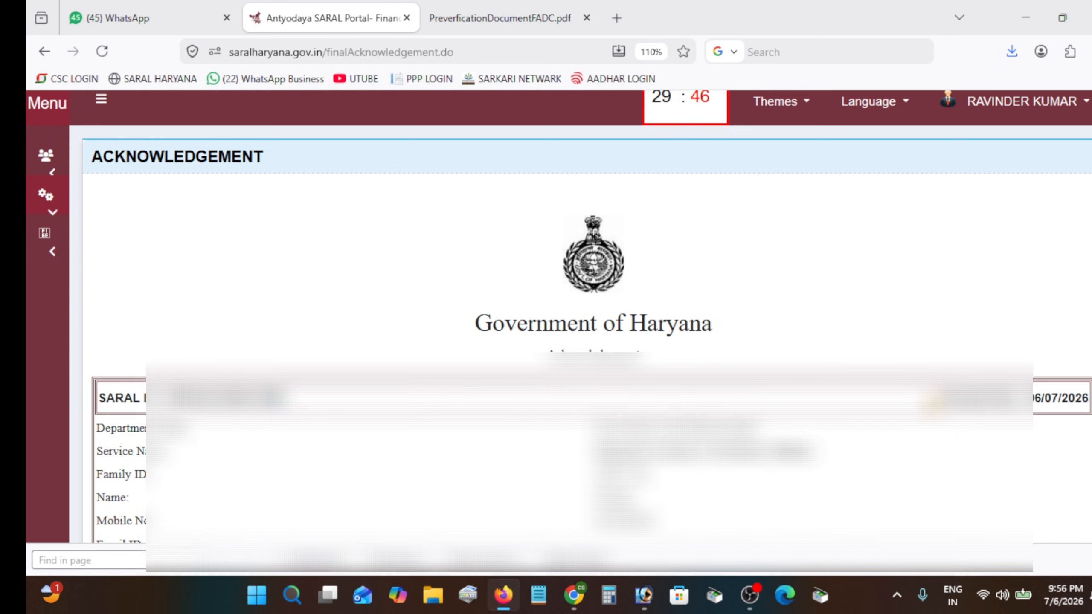
left_click_drag(929, 403, 1076, 401)
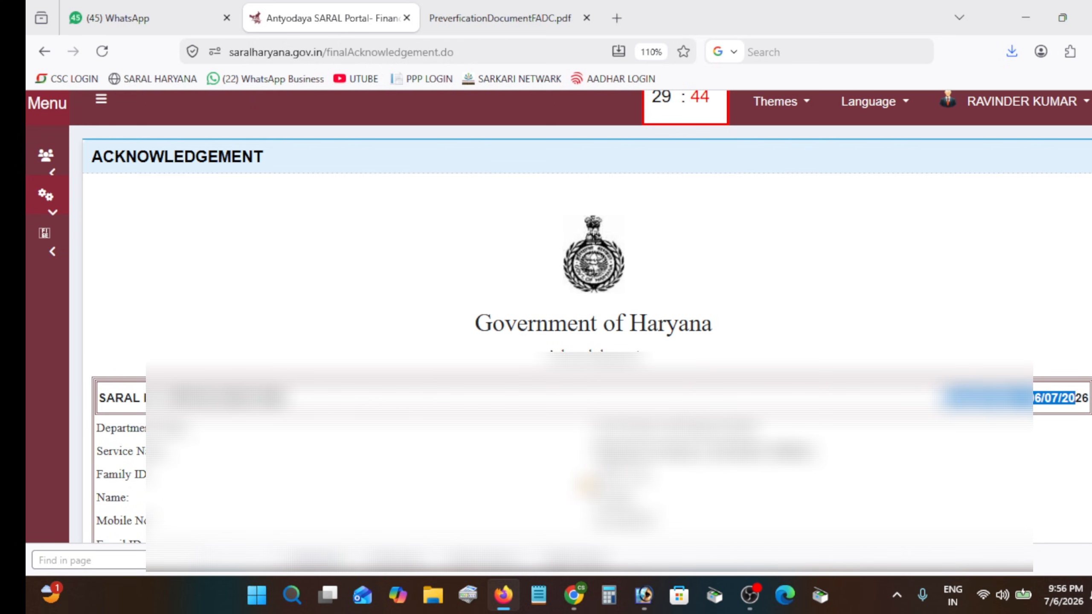